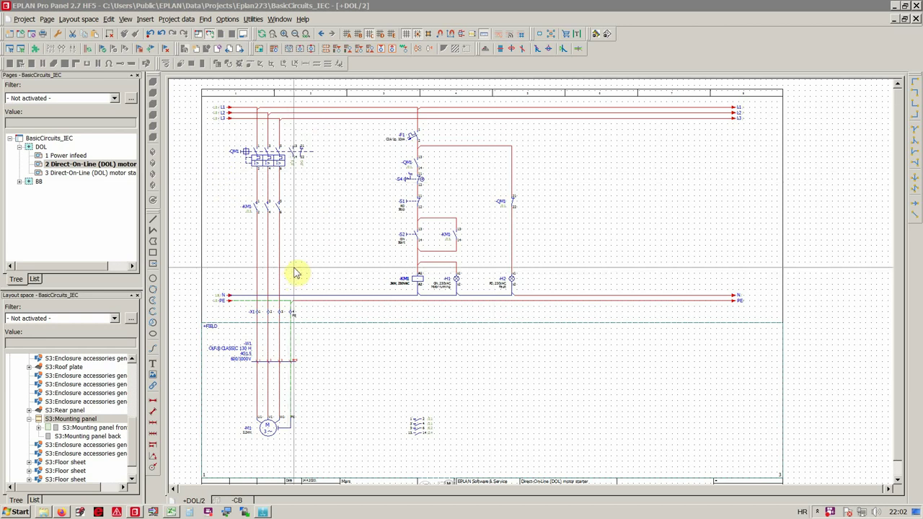
Check the part assigned to main switch -Q1 on the Power infeed page
{"action": "left_click", "coordinate": [72, 156]}
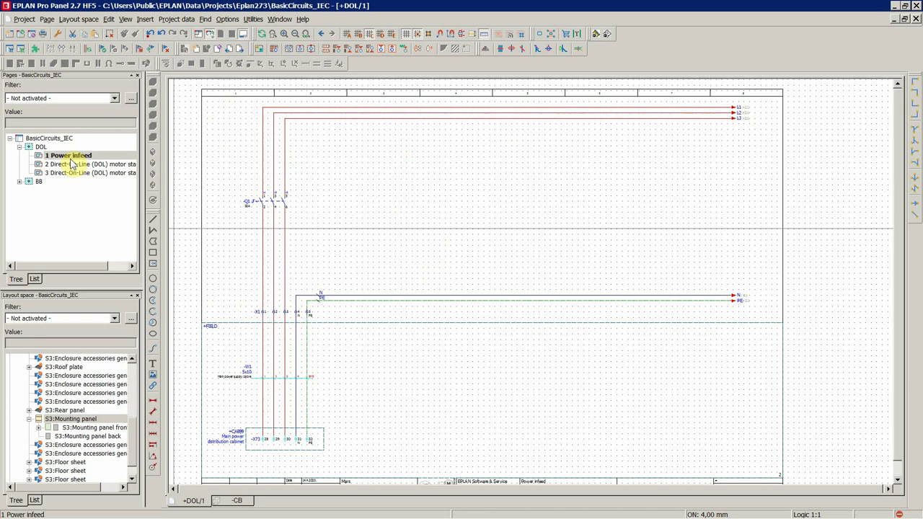
{"action": "left_click", "coordinate": [260, 205]}
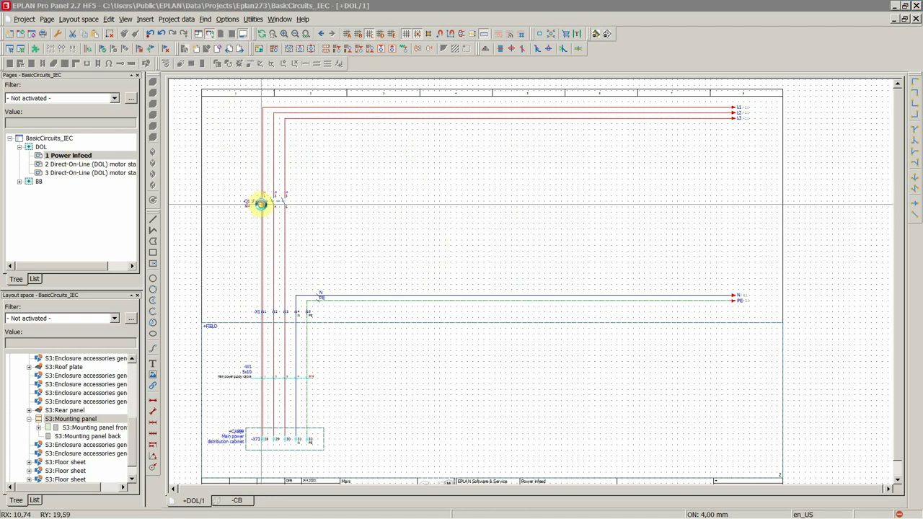
{"action": "double_click", "coordinate": [260, 205]}
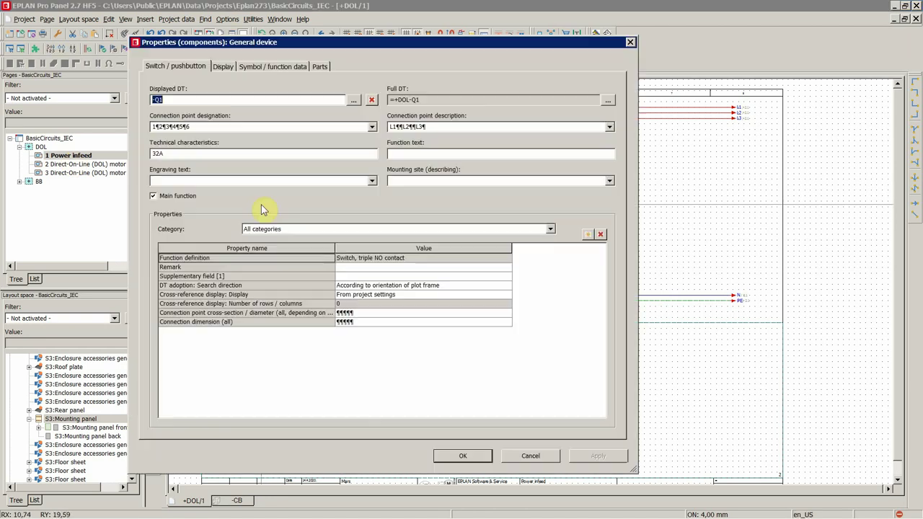
{"action": "left_click", "coordinate": [320, 68]}
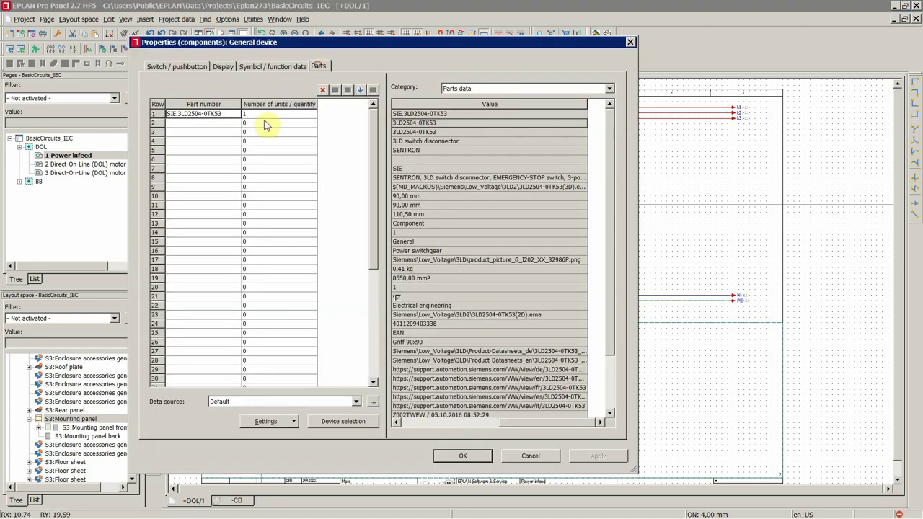
{"action": "left_click", "coordinate": [523, 457]}
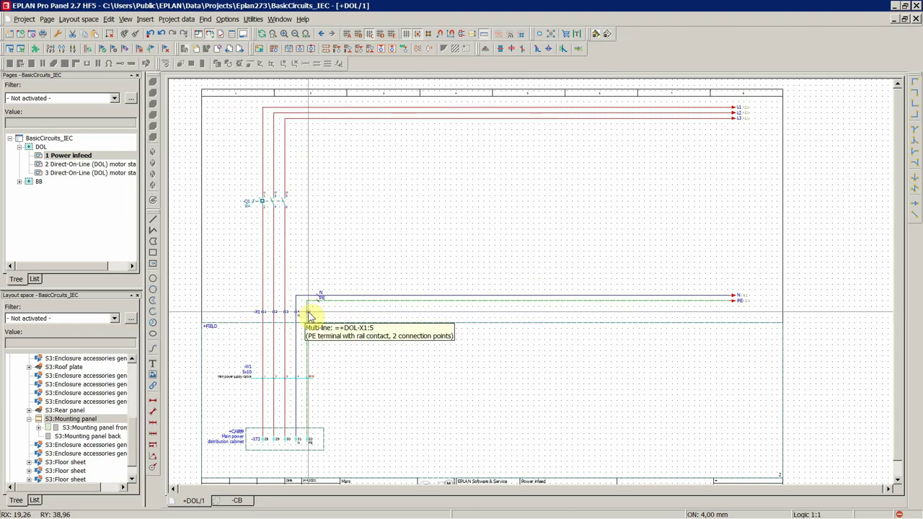
Return to the DOL motor starter page and open part selection for -QM1
{"action": "left_click", "coordinate": [115, 164]}
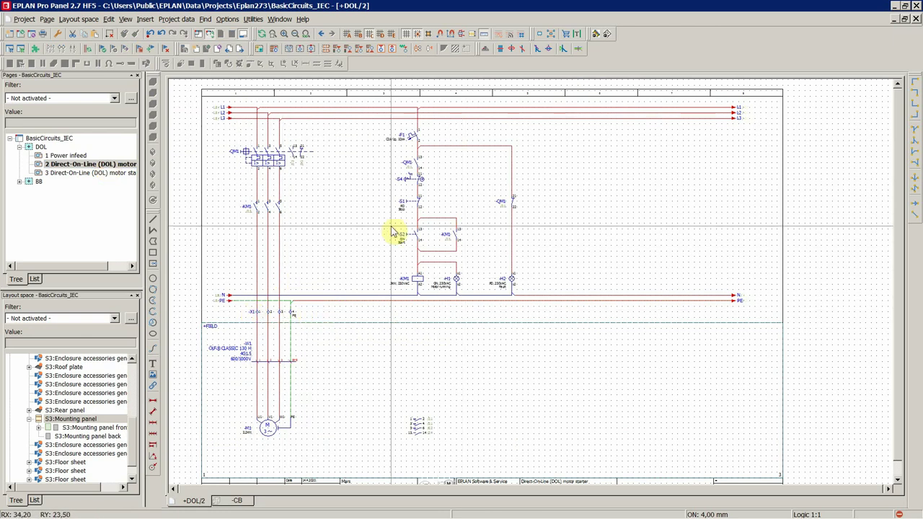
{"action": "left_click", "coordinate": [266, 164]}
{"action": "double_click", "coordinate": [265, 165]}
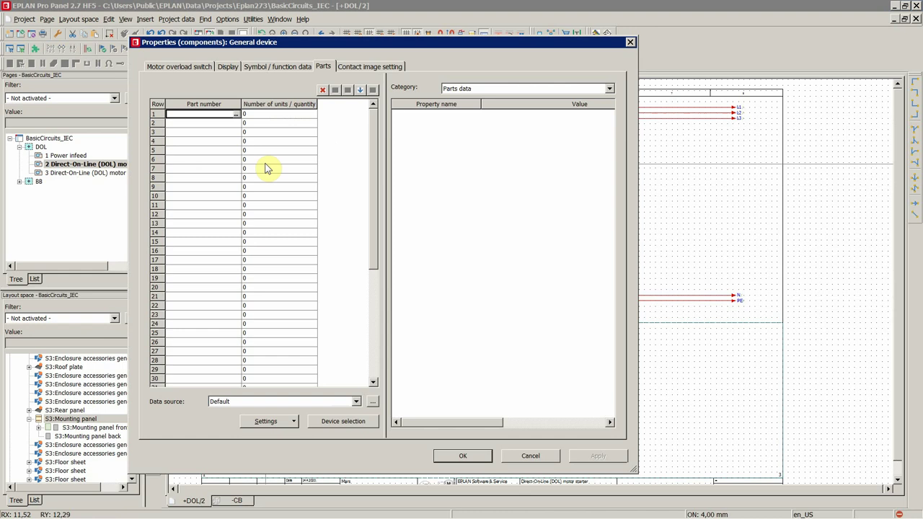
{"action": "left_click", "coordinate": [241, 118]}
Pick SIE.3RV2011-1GA15 under Protection devices > Motor overload switch and confirm overwriting -QM1 data
{"action": "left_click", "coordinate": [315, 191]}
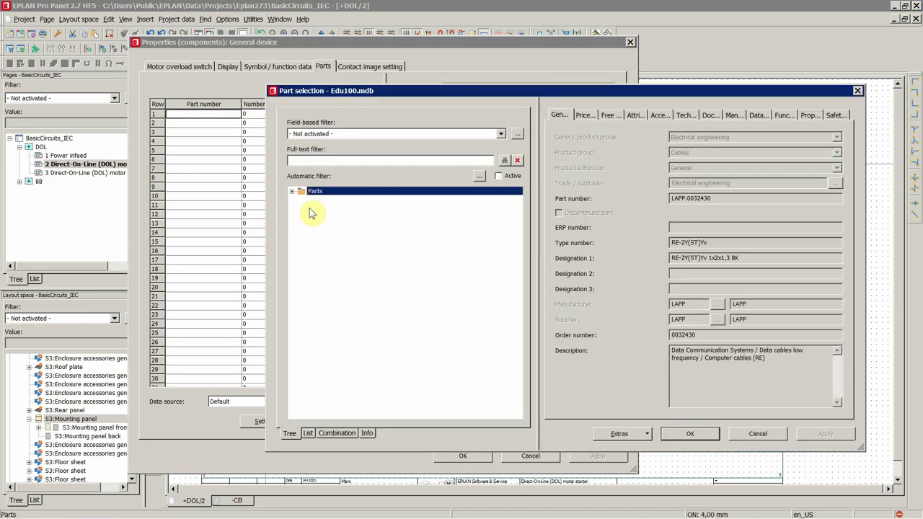
{"action": "double_click", "coordinate": [314, 191]}
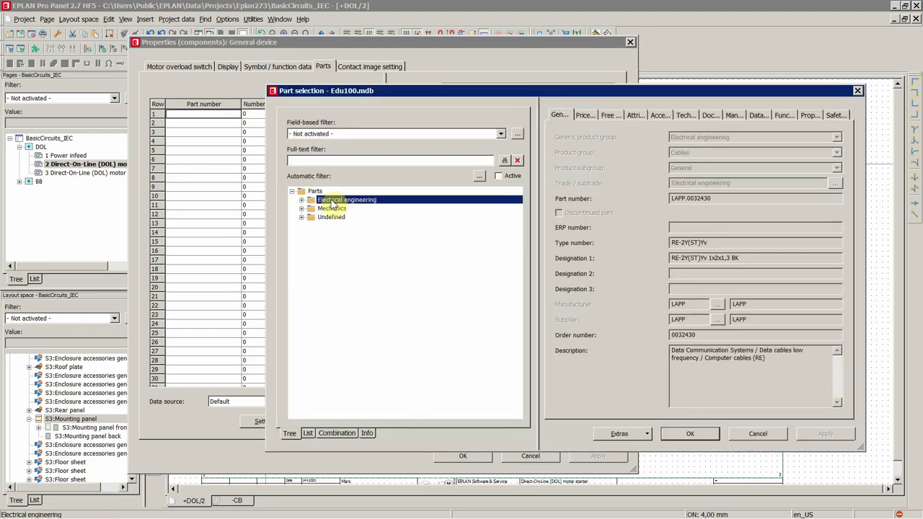
{"action": "double_click", "coordinate": [346, 199]}
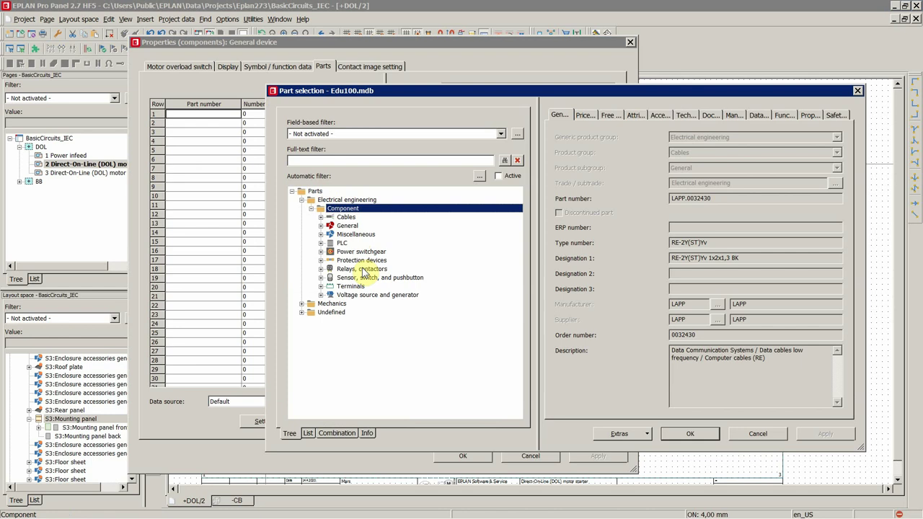
{"action": "double_click", "coordinate": [353, 260]}
{"action": "left_click", "coordinate": [376, 278]}
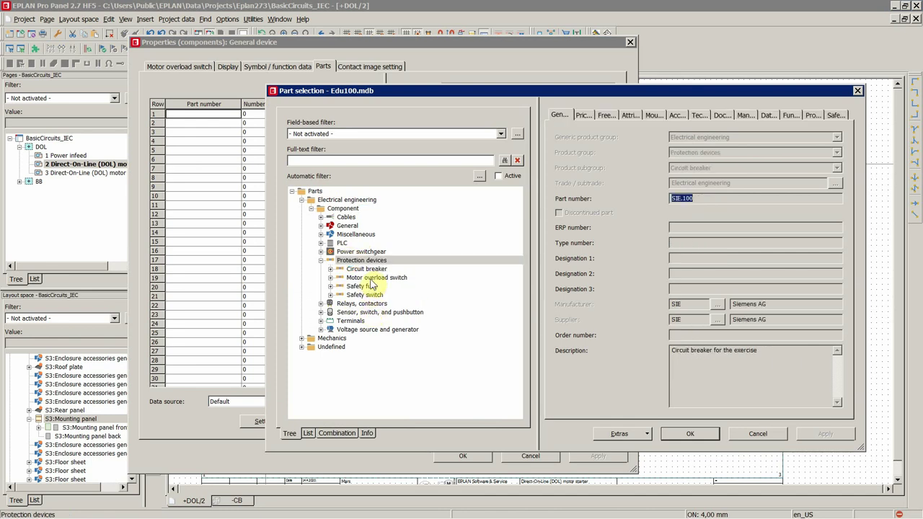
{"action": "double_click", "coordinate": [376, 277]}
{"action": "double_click", "coordinate": [360, 287]}
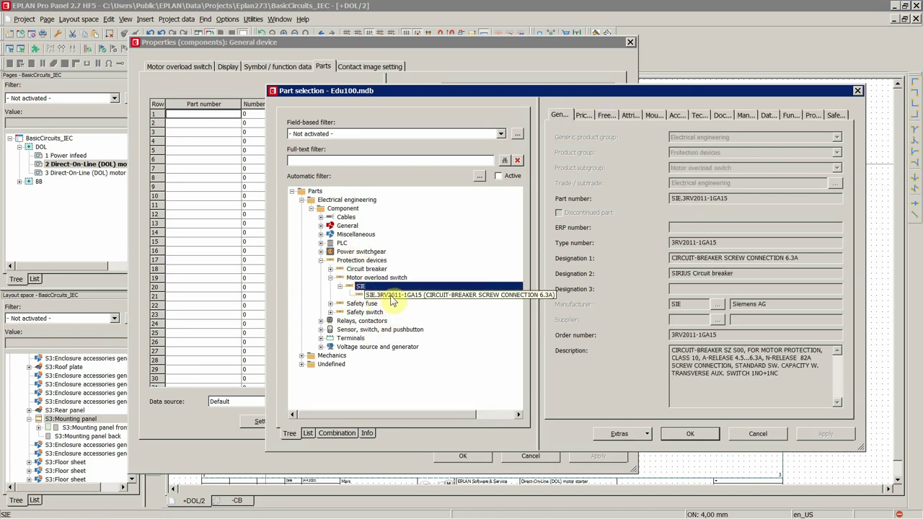
{"action": "left_click", "coordinate": [382, 295]}
{"action": "left_click", "coordinate": [681, 434]}
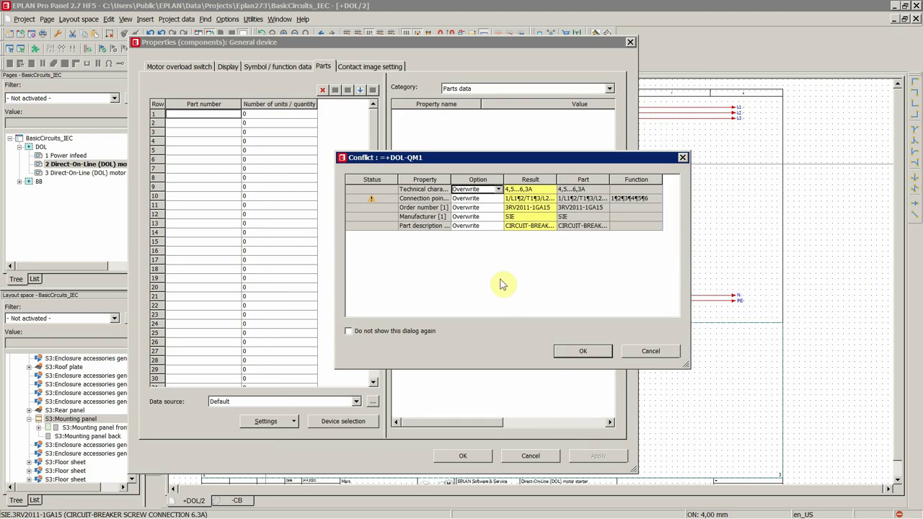
{"action": "left_click", "coordinate": [583, 351]}
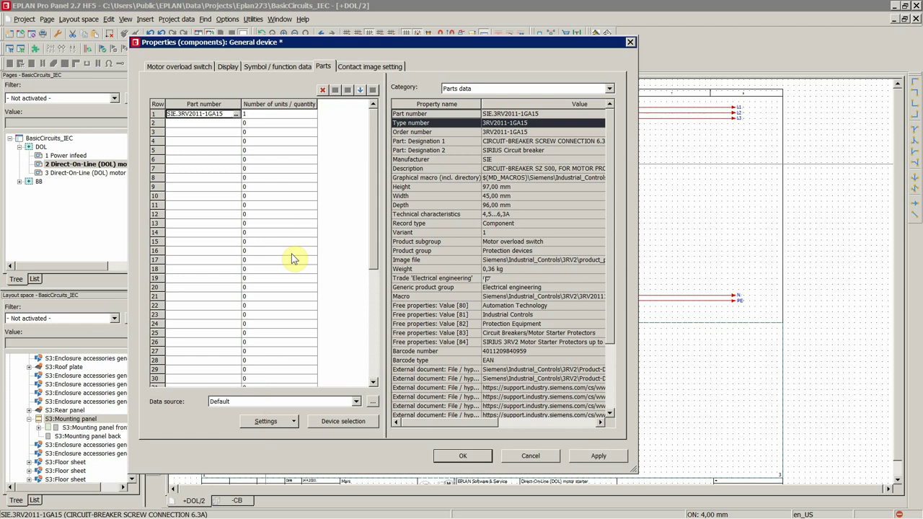
Apply the new -QM1 part, deselect it, and zoom into the schematic
{"action": "left_click", "coordinate": [443, 456]}
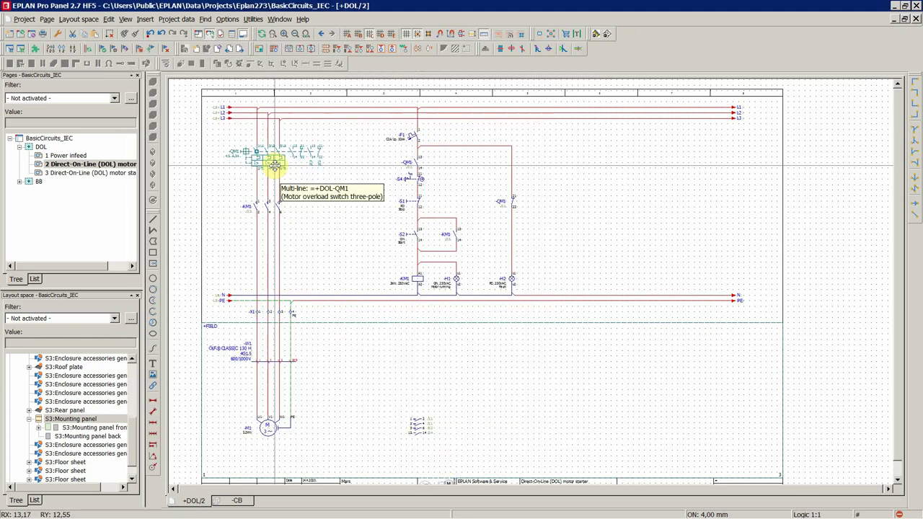
{"action": "left_click", "coordinate": [215, 184]}
{"action": "scroll", "coordinate": [218, 186], "scroll_direction": "up", "scroll_amount": 2}
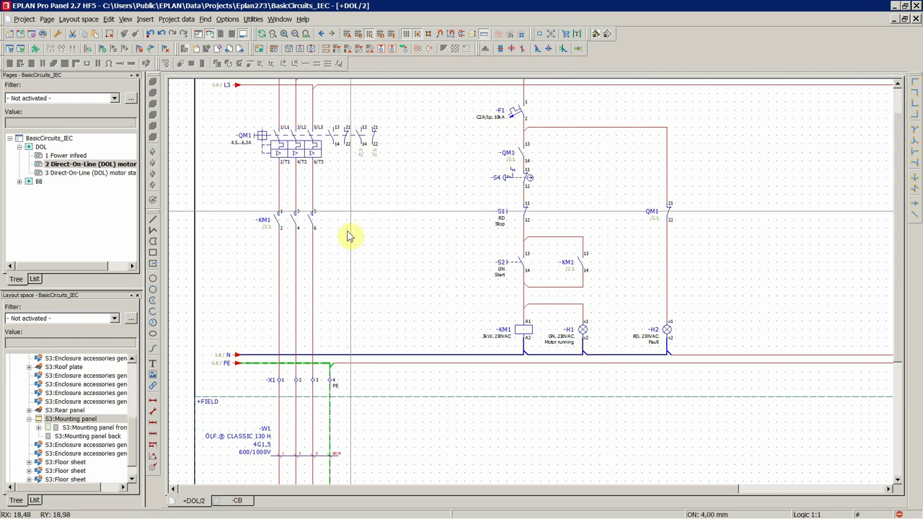
Give the -KM1 coil contactor part 3RT2015-1CP04-3MA0 from Relays, contactors > Contactors > SIE
{"action": "double_click", "coordinate": [511, 330]}
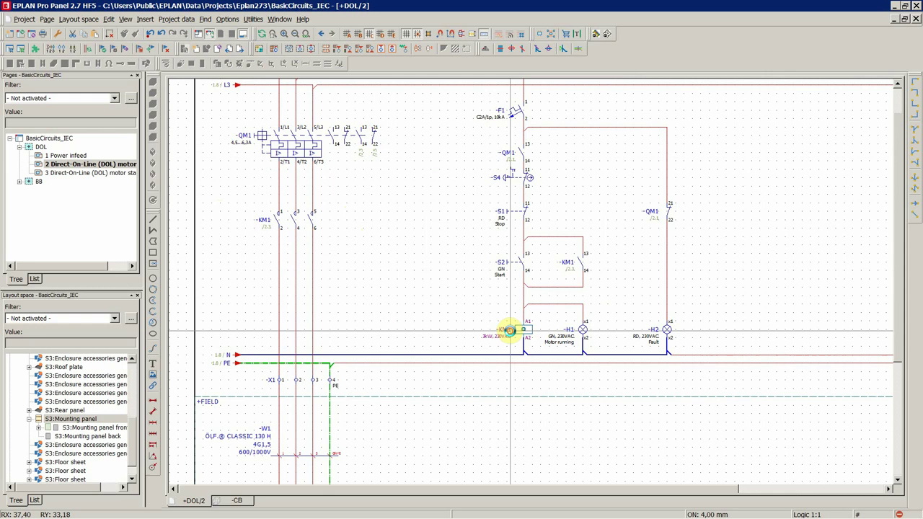
{"action": "left_click", "coordinate": [236, 114]}
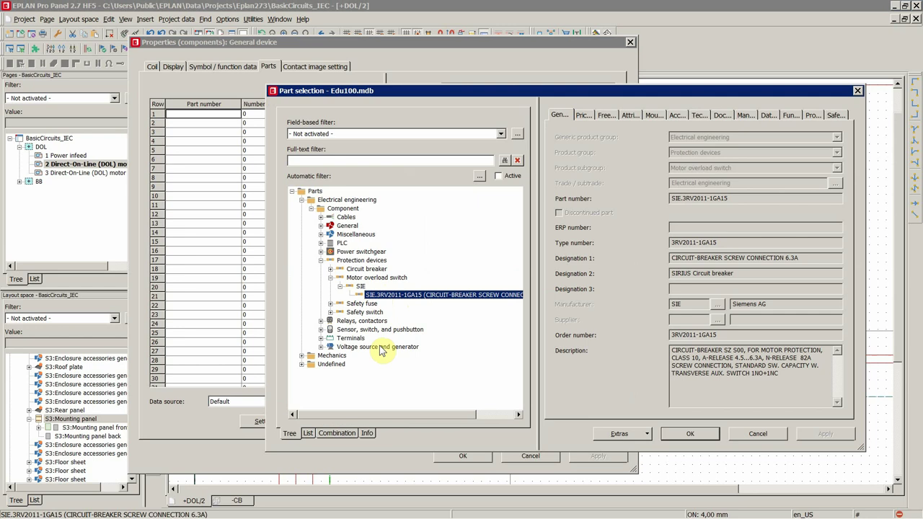
{"action": "double_click", "coordinate": [364, 321]}
{"action": "double_click", "coordinate": [361, 330]}
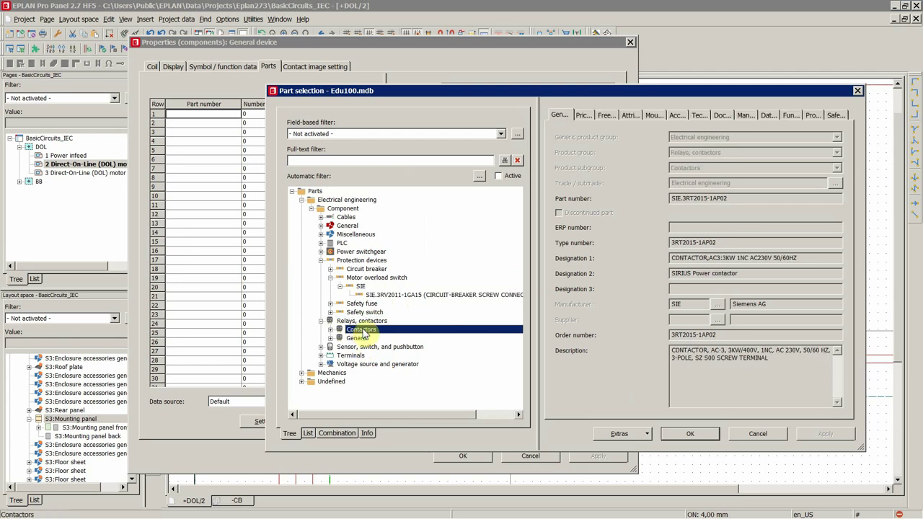
{"action": "double_click", "coordinate": [361, 338]}
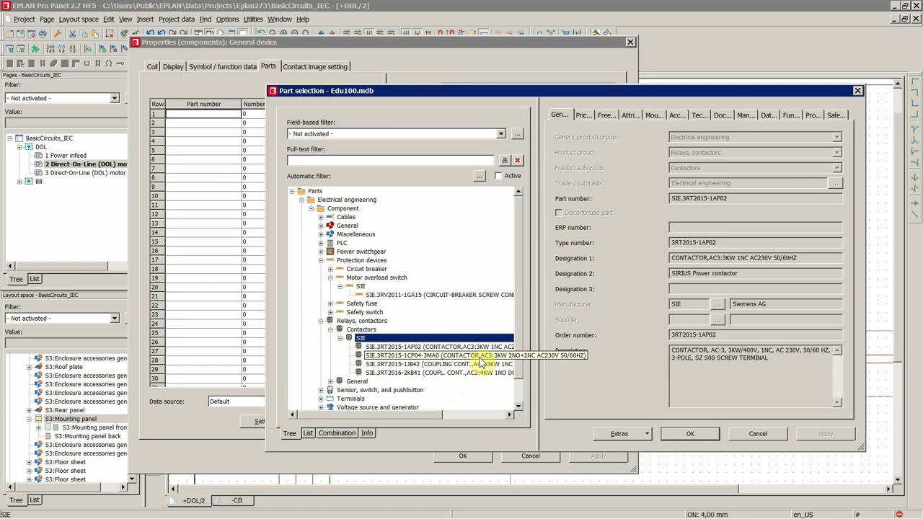
{"action": "left_click", "coordinate": [522, 356]}
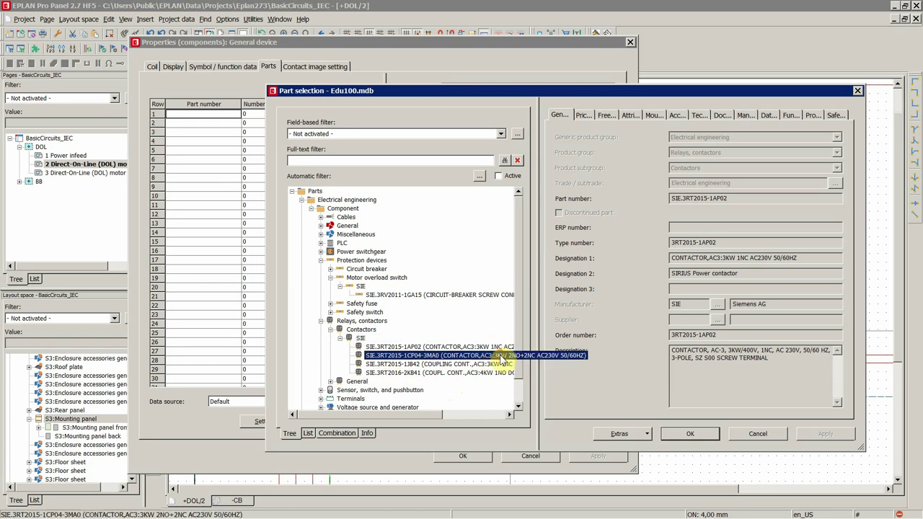
{"action": "left_click", "coordinate": [686, 433]}
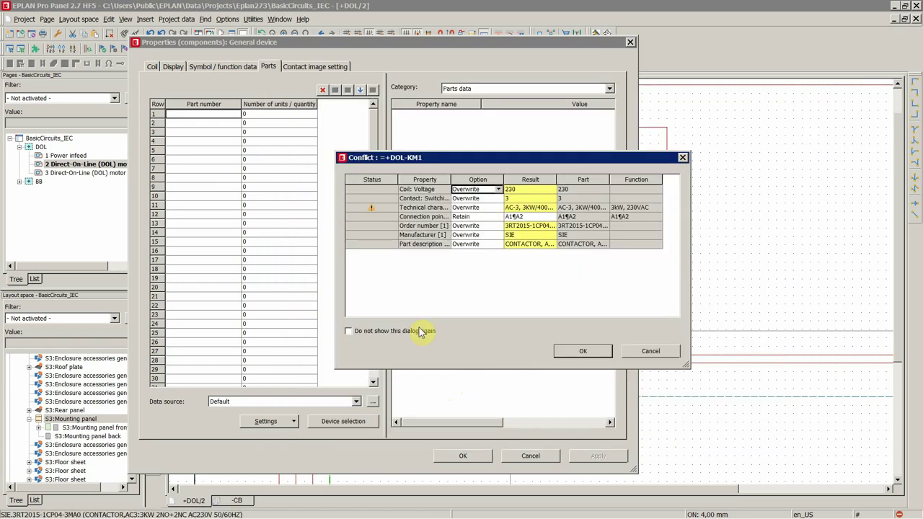
{"action": "left_click", "coordinate": [582, 352]}
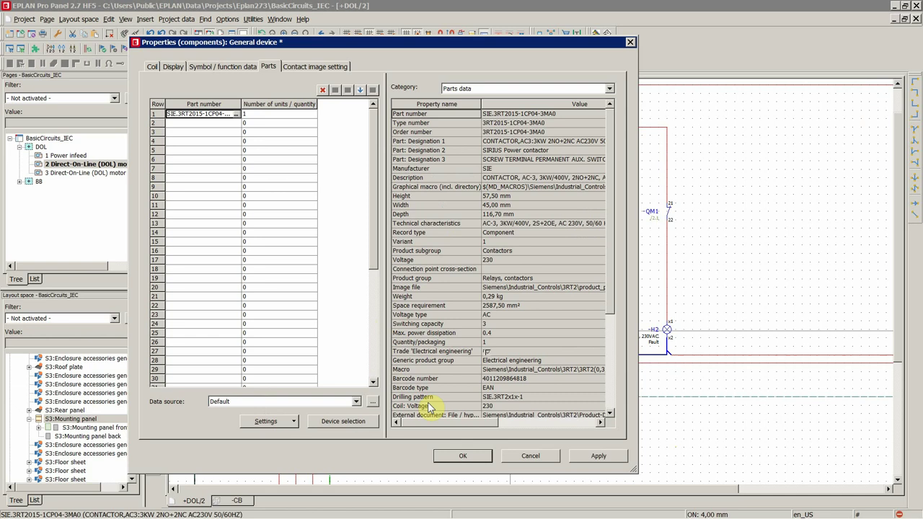
{"action": "left_click", "coordinate": [448, 454]}
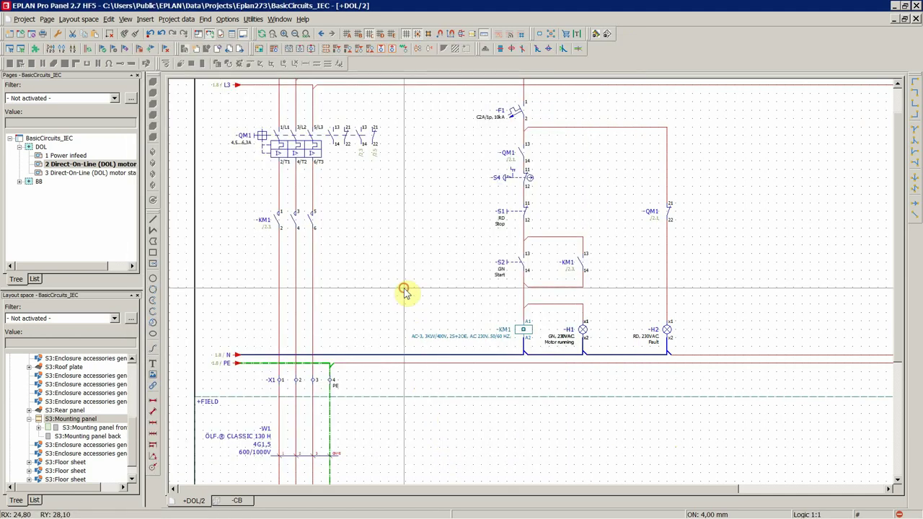
{"action": "scroll", "coordinate": [411, 287], "scroll_direction": "down", "scroll_amount": 2}
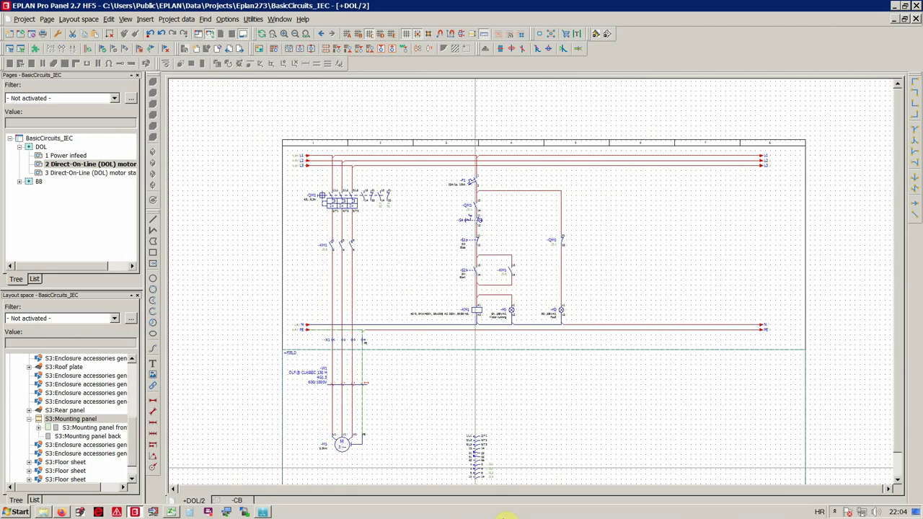
{"action": "scroll", "coordinate": [483, 415], "scroll_direction": "up", "scroll_amount": 2}
{"action": "scroll", "coordinate": [494, 440], "scroll_direction": "up", "scroll_amount": 2}
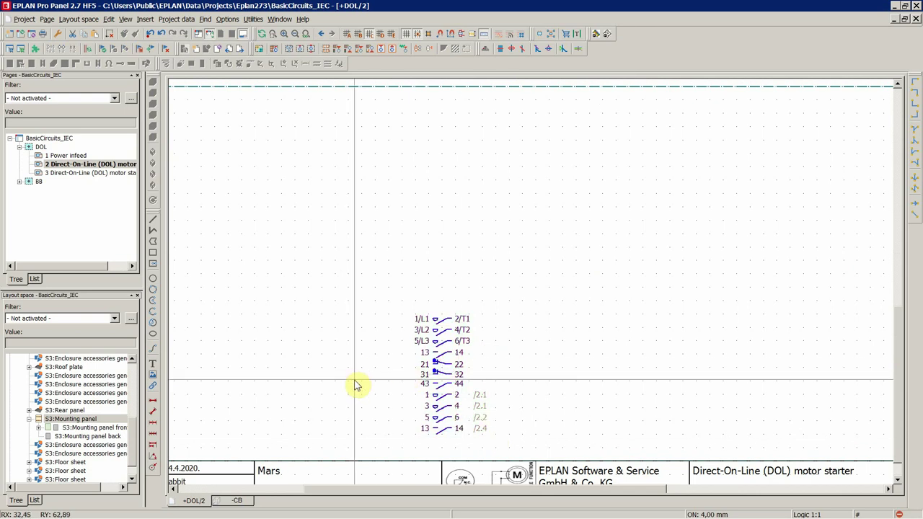
{"action": "scroll", "coordinate": [433, 385], "scroll_direction": "down", "scroll_amount": 2}
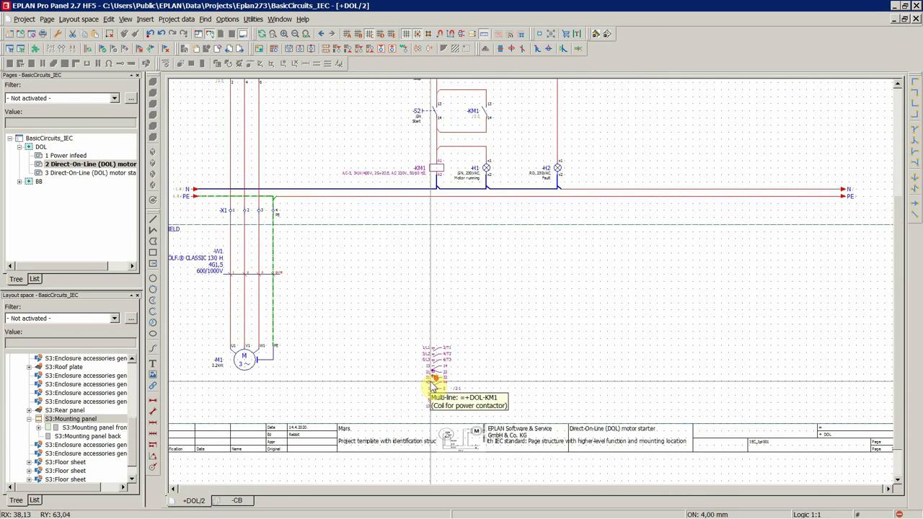
{"action": "scroll", "coordinate": [433, 386], "scroll_direction": "down", "scroll_amount": 2}
{"action": "scroll", "coordinate": [385, 238], "scroll_direction": "up", "scroll_amount": 1}
{"action": "scroll", "coordinate": [382, 224], "scroll_direction": "up", "scroll_amount": 1}
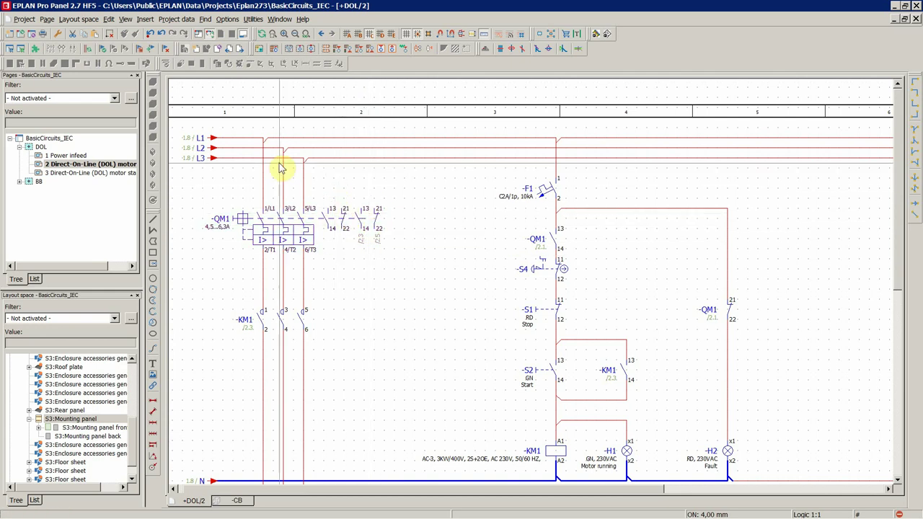
{"action": "scroll", "coordinate": [432, 202], "scroll_direction": "down", "scroll_amount": 1}
{"action": "scroll", "coordinate": [467, 186], "scroll_direction": "up", "scroll_amount": 1}
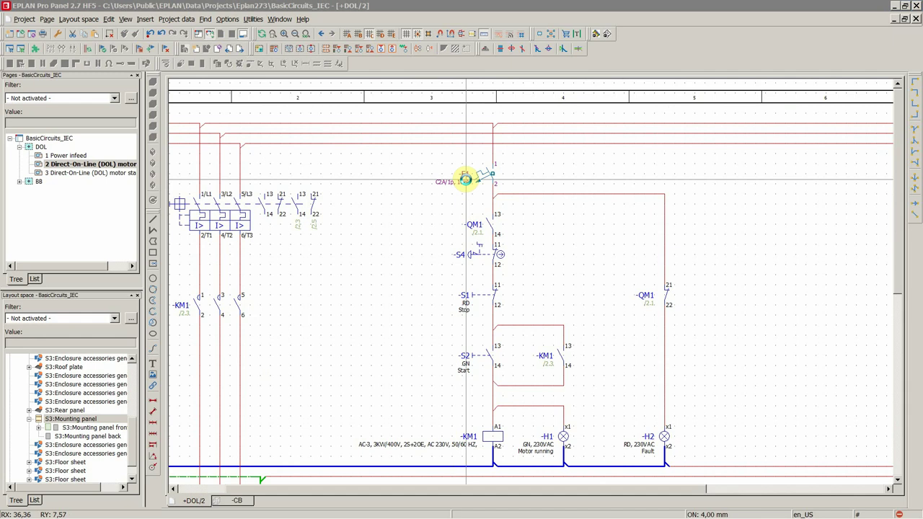
Select Siemens 1-pole C2 breaker 5SY4102-7 for -F1 under Protection devices > Circuit breaker
{"action": "double_click", "coordinate": [467, 186]}
{"action": "left_click", "coordinate": [236, 114]}
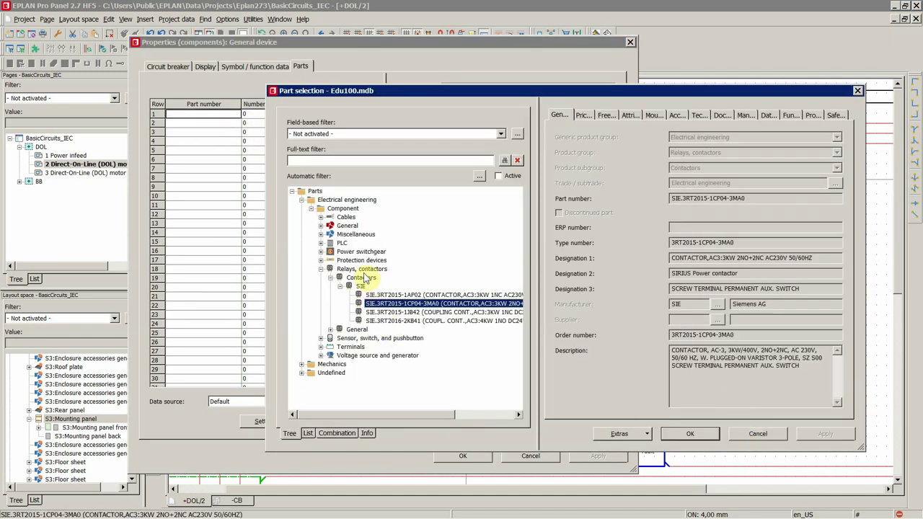
{"action": "double_click", "coordinate": [361, 260]}
{"action": "double_click", "coordinate": [364, 269]}
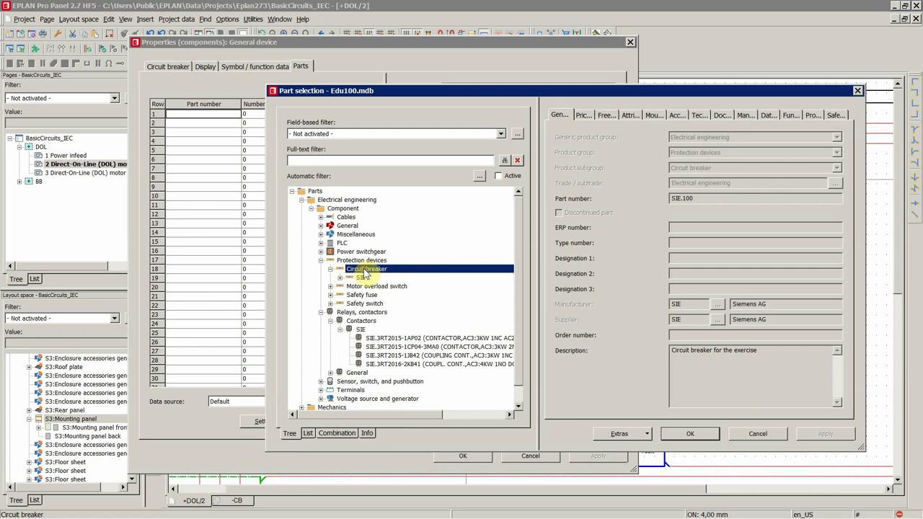
{"action": "double_click", "coordinate": [360, 279]}
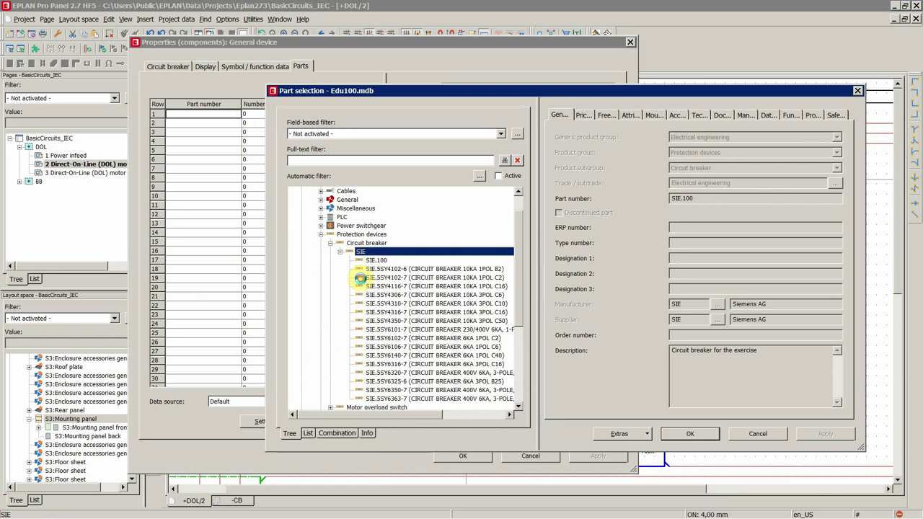
{"action": "left_click", "coordinate": [445, 278]}
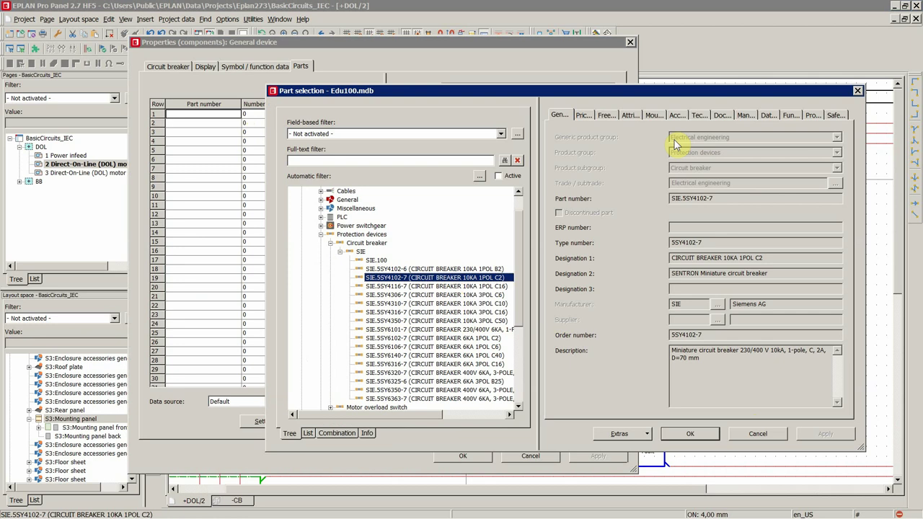
Review the breaker's dimensions and weight, then accept it and keep the new part
{"action": "left_click", "coordinate": [653, 115]}
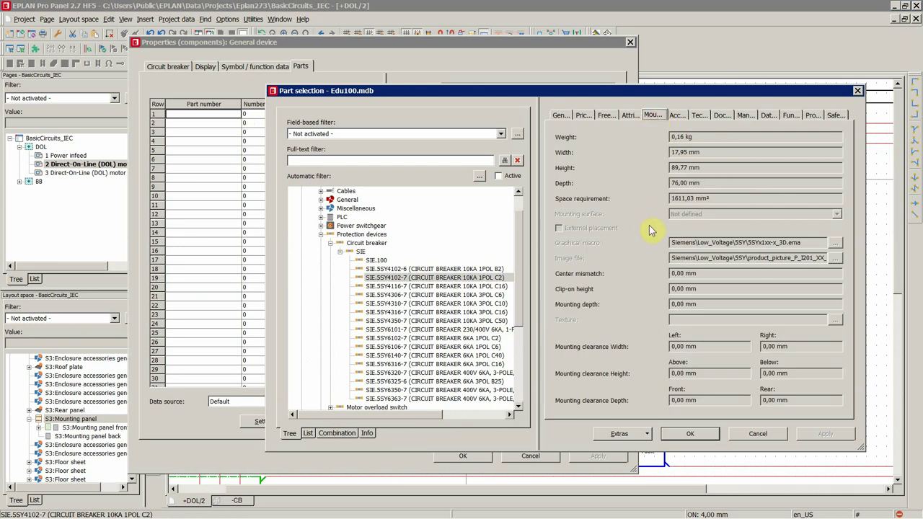
{"action": "left_click", "coordinate": [560, 115]}
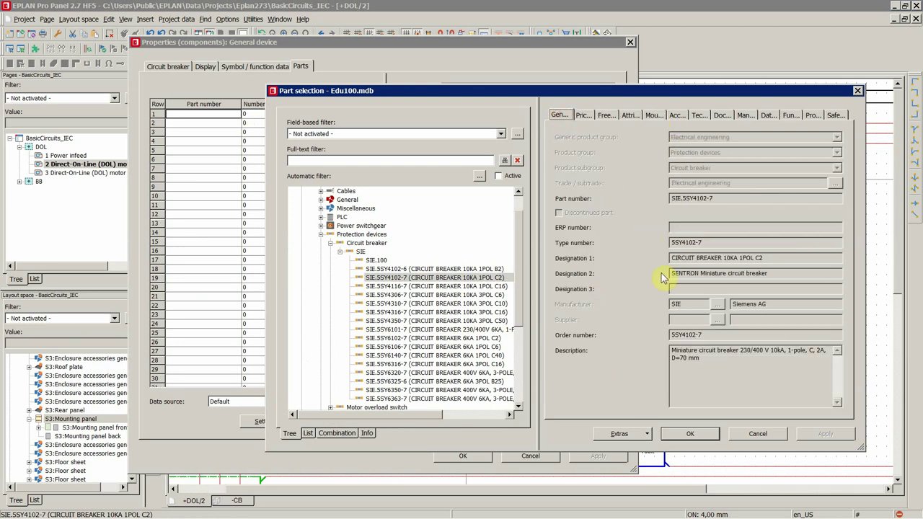
{"action": "left_click", "coordinate": [740, 257]}
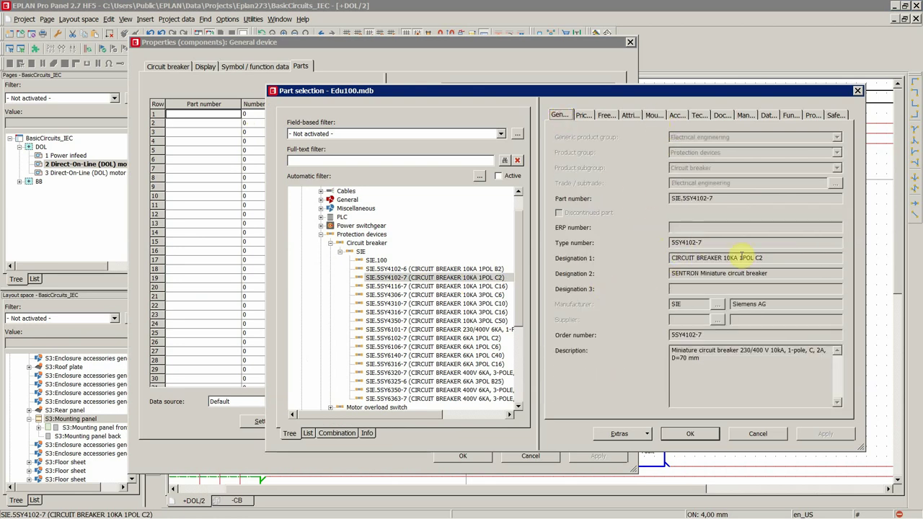
{"action": "left_click", "coordinate": [690, 434]}
{"action": "left_click", "coordinate": [577, 353]}
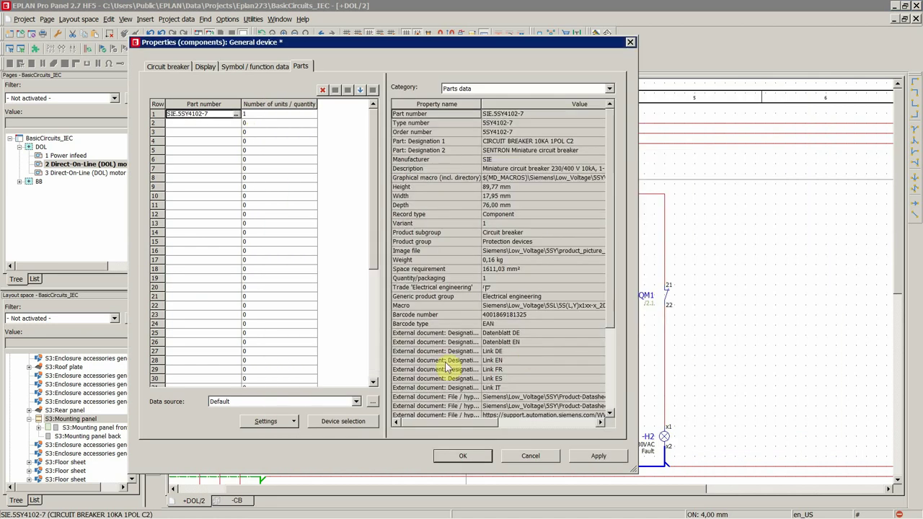
Close F1's properties, zoom out on the schematic, and bring up the Project data menu
{"action": "left_click", "coordinate": [466, 457]}
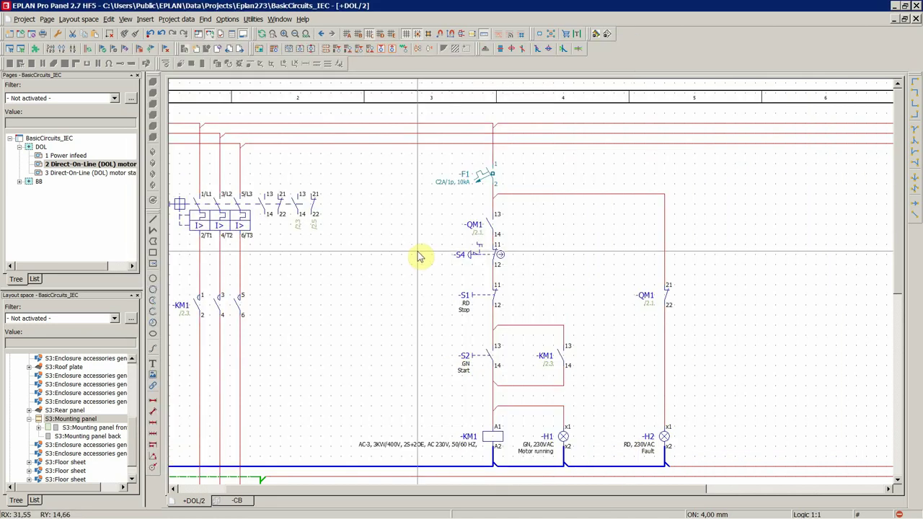
{"action": "scroll", "coordinate": [403, 205], "scroll_direction": "down", "scroll_amount": 2}
{"action": "scroll", "coordinate": [313, 248], "scroll_direction": "up", "scroll_amount": 1}
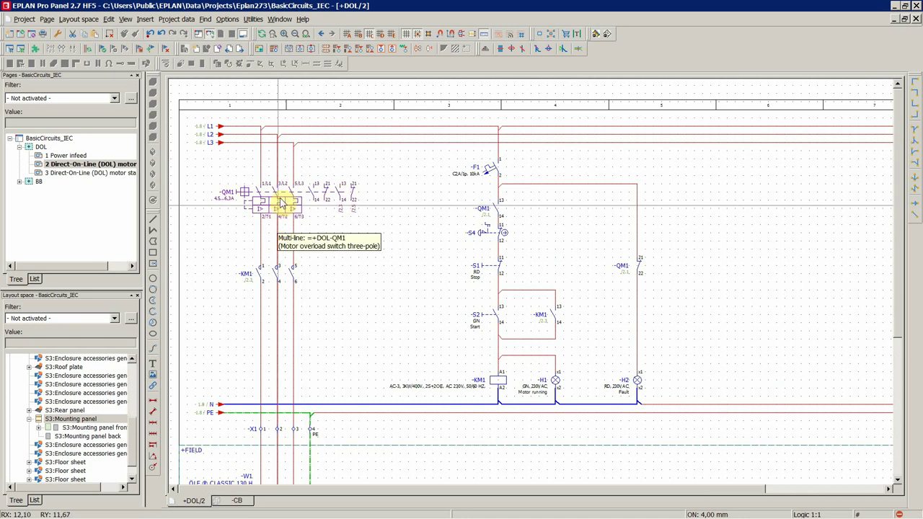
{"action": "scroll", "coordinate": [296, 160], "scroll_direction": "down", "scroll_amount": 1}
{"action": "left_click", "coordinate": [176, 18]}
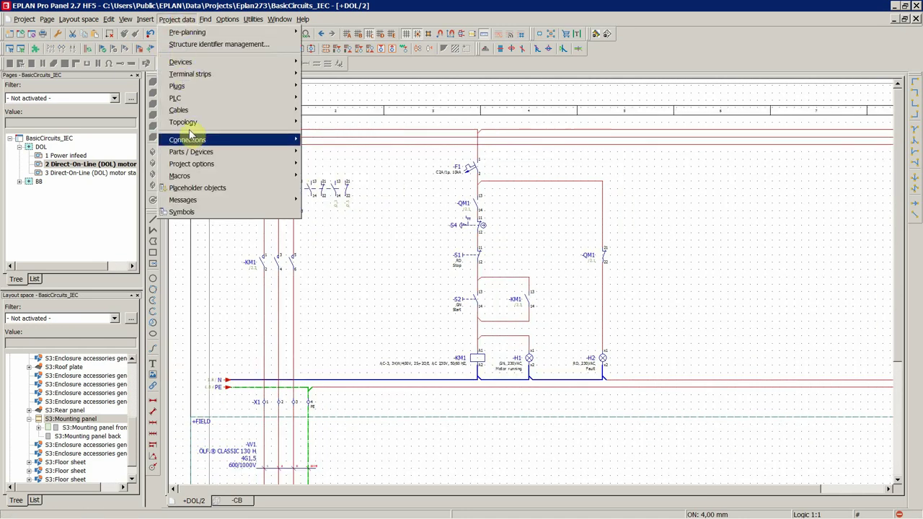
{"action": "mouse_move", "coordinate": [181, 62]}
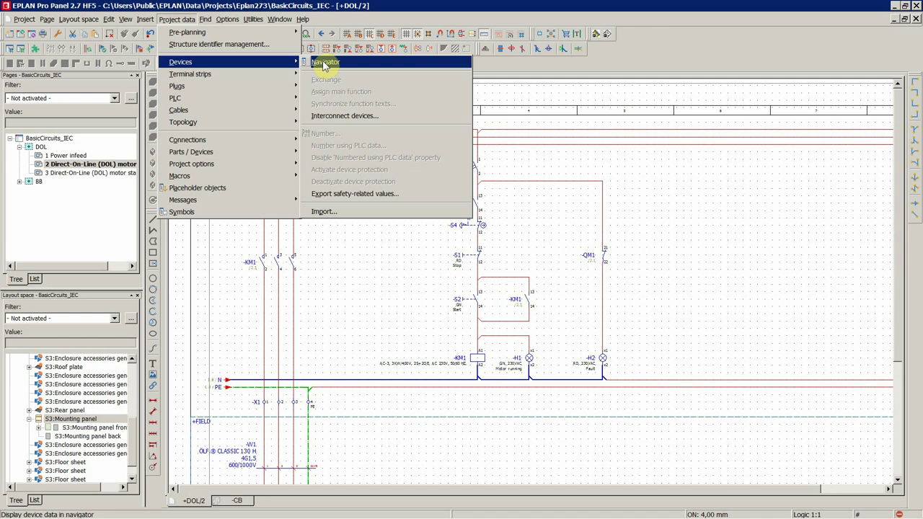
In the device navigator, select QM1's 13/14 and 21/22 auxiliary contacts for placement
{"action": "left_click", "coordinate": [324, 63]}
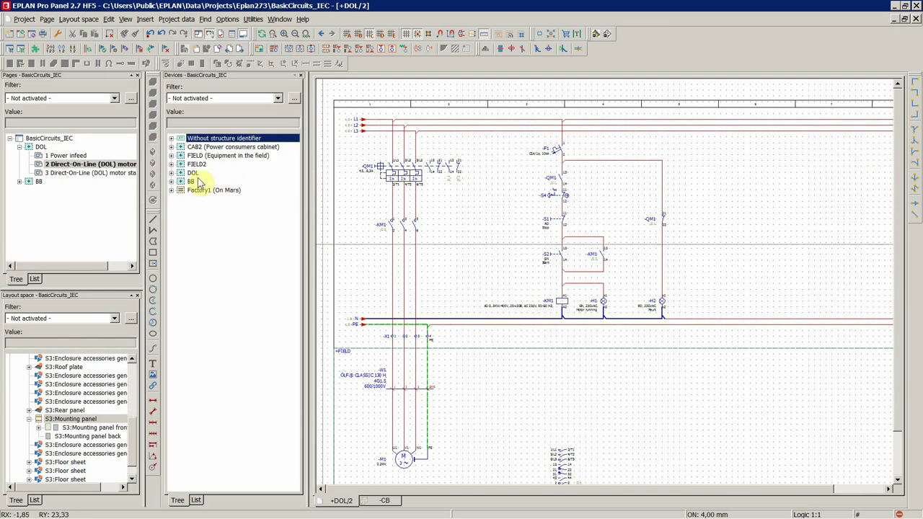
{"action": "left_click", "coordinate": [194, 173]}
{"action": "double_click", "coordinate": [193, 174]}
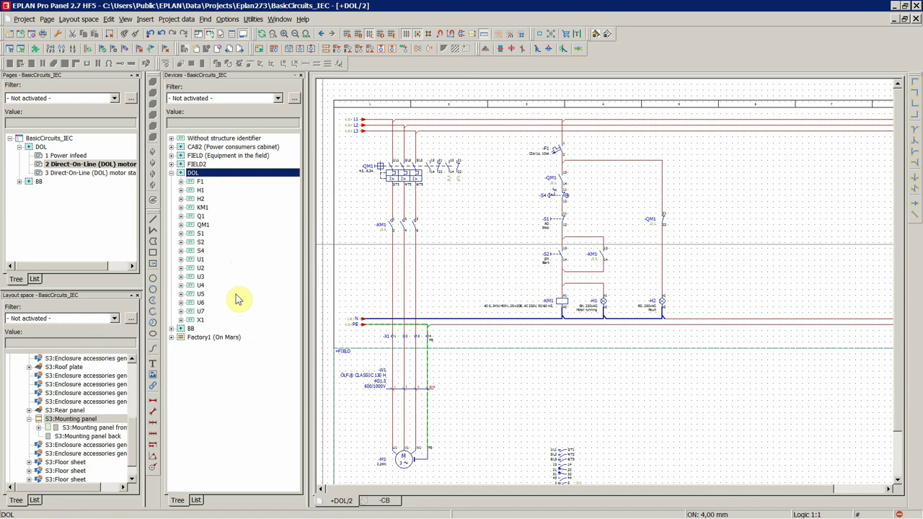
{"action": "double_click", "coordinate": [205, 226]}
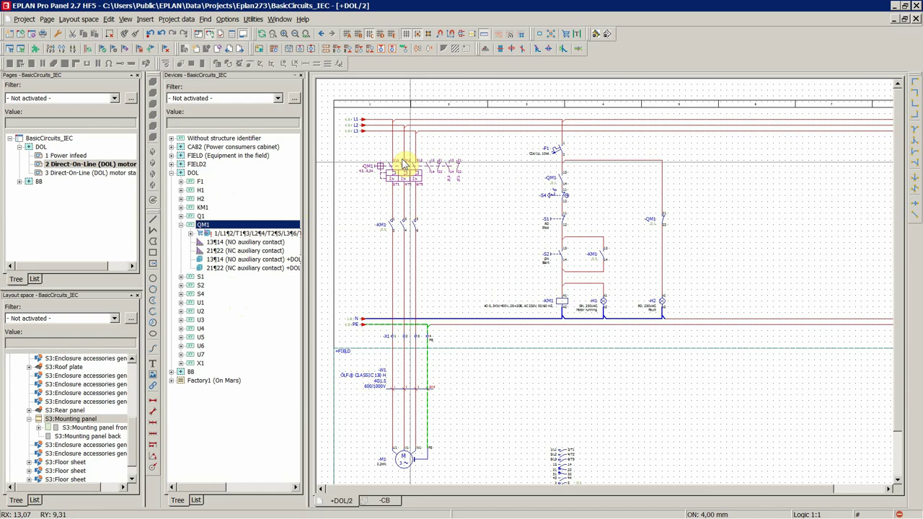
{"action": "left_click", "coordinate": [224, 243]}
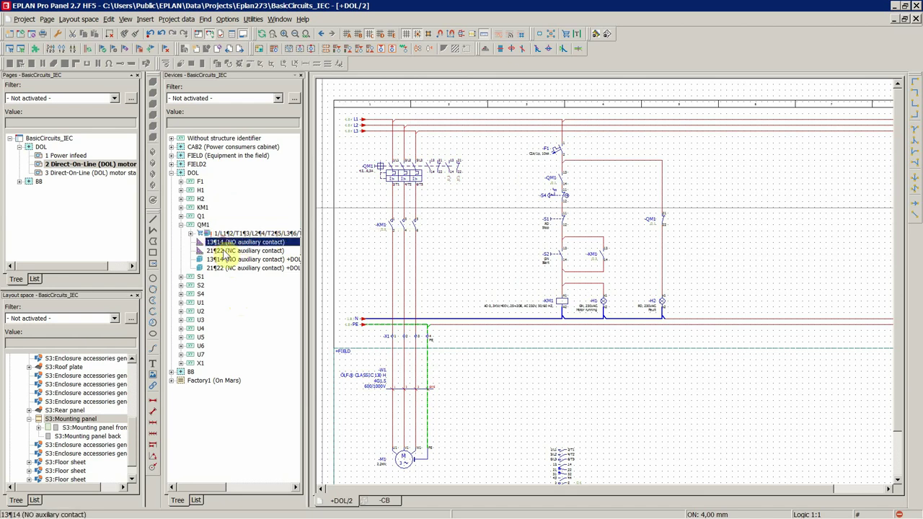
{"action": "left_click", "coordinate": [225, 250], "text": "ctrl"}
{"action": "right_click", "coordinate": [225, 245]}
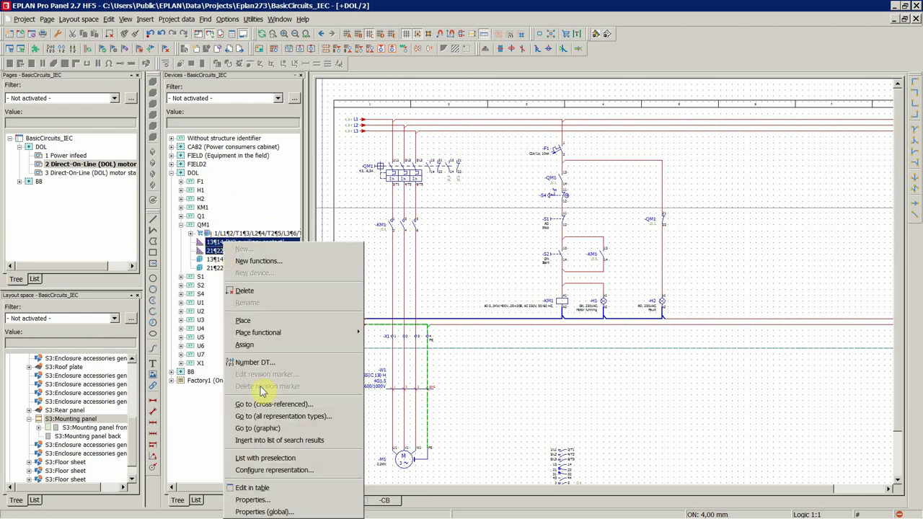
{"action": "left_click", "coordinate": [245, 347]}
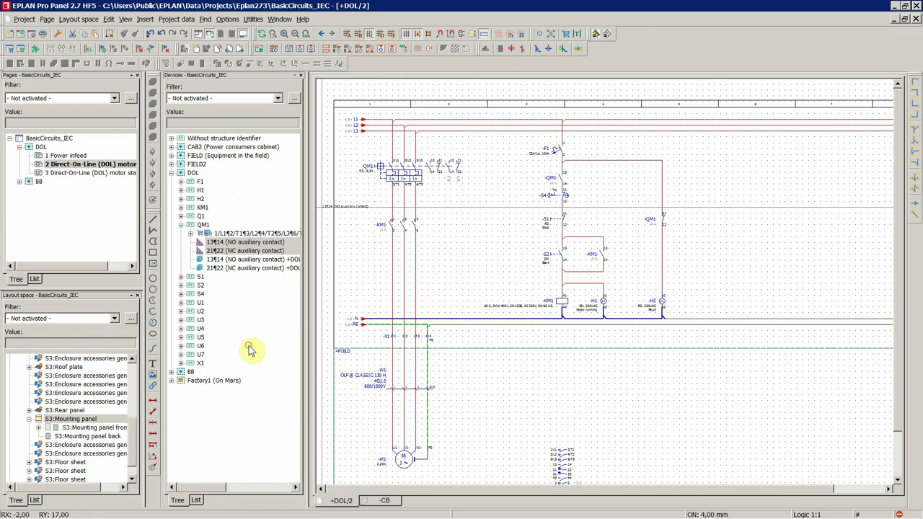
Place the 13/14 contact below F1 and the 21/22 NC contact above lamp H2
{"action": "scroll", "coordinate": [504, 254], "scroll_direction": "up", "scroll_amount": 1}
{"action": "scroll", "coordinate": [467, 258], "scroll_direction": "up", "scroll_amount": 1}
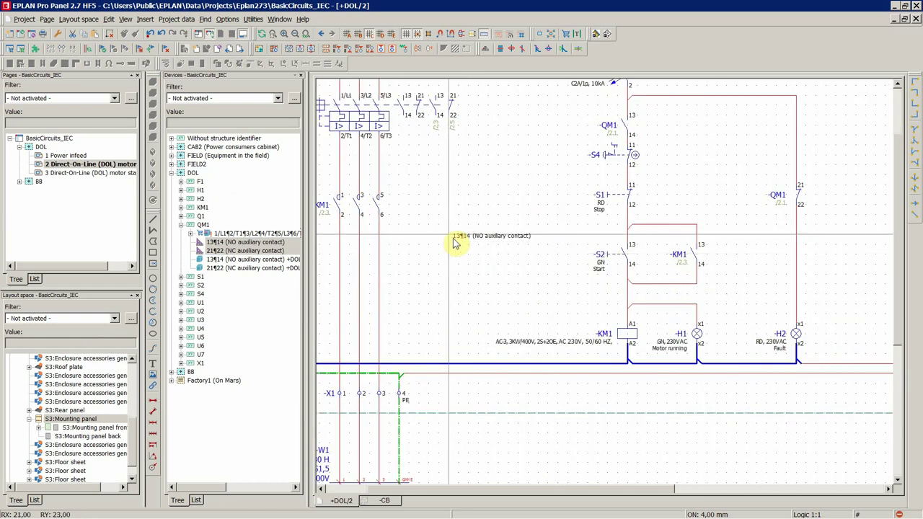
{"action": "scroll", "coordinate": [504, 243], "scroll_direction": "down", "scroll_amount": 1}
{"action": "scroll", "coordinate": [664, 148], "scroll_direction": "up", "scroll_amount": 1}
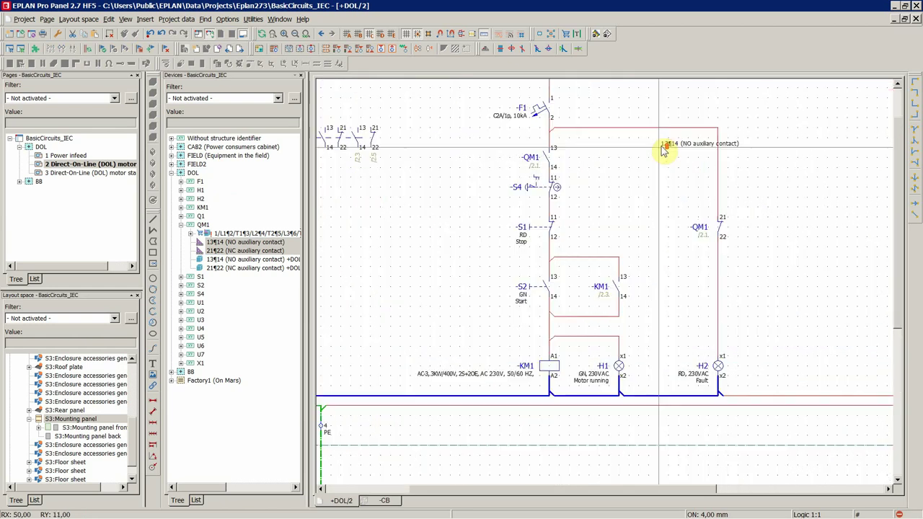
{"action": "left_click", "coordinate": [534, 165]}
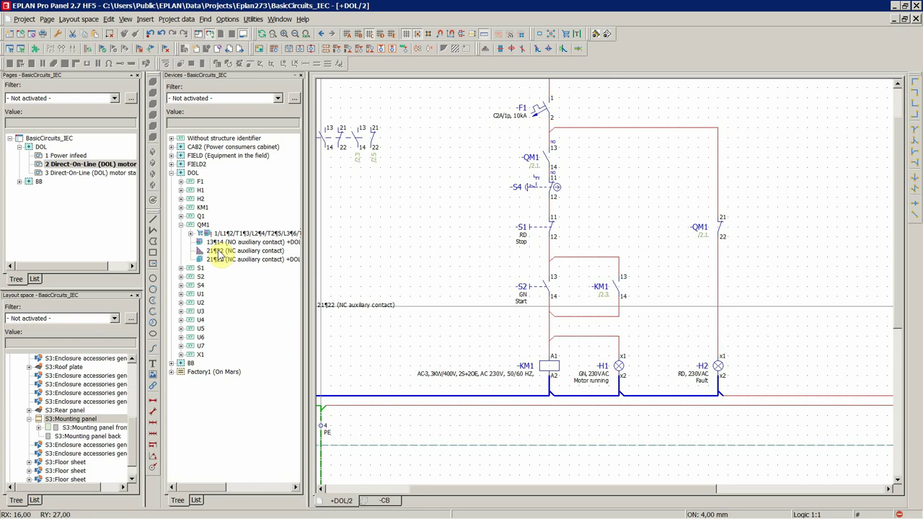
{"action": "left_click", "coordinate": [703, 232]}
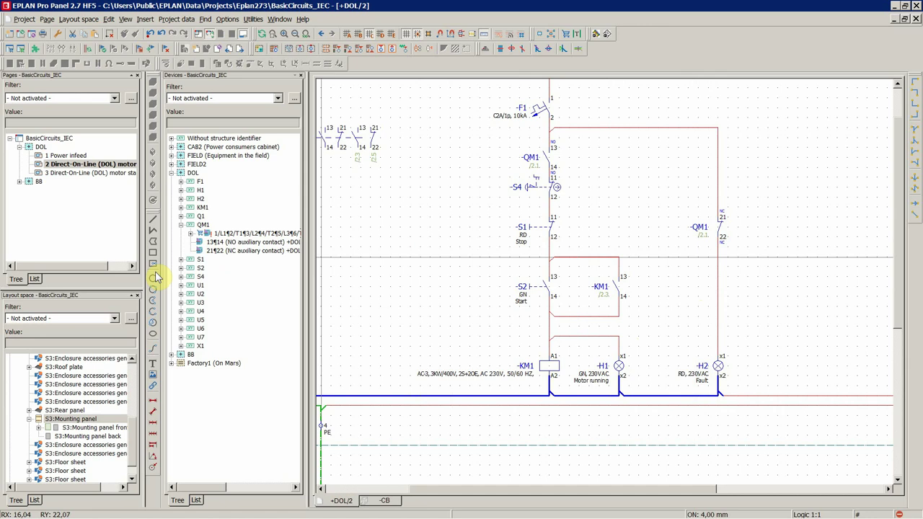
{"action": "scroll", "coordinate": [529, 280], "scroll_direction": "down", "scroll_amount": 2}
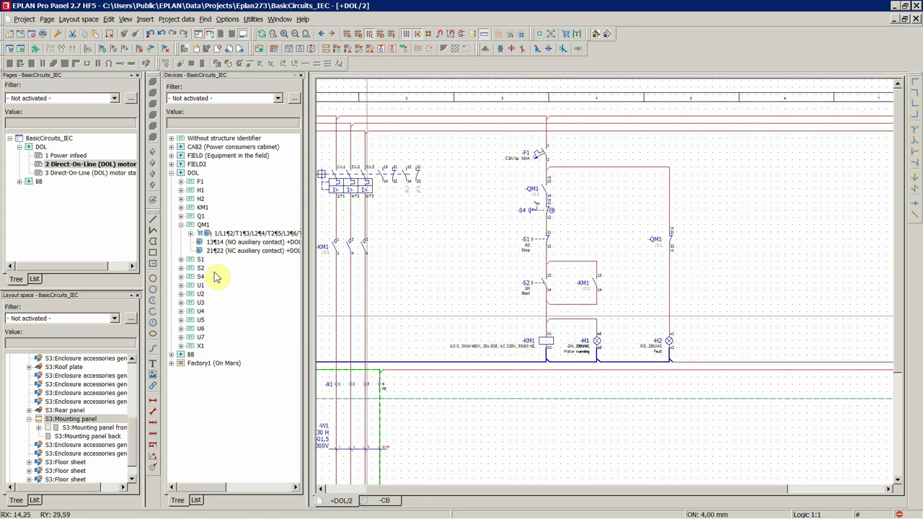
Select KM1's three power contacts and its 13/14 auxiliary contact for placement
{"action": "double_click", "coordinate": [204, 208]}
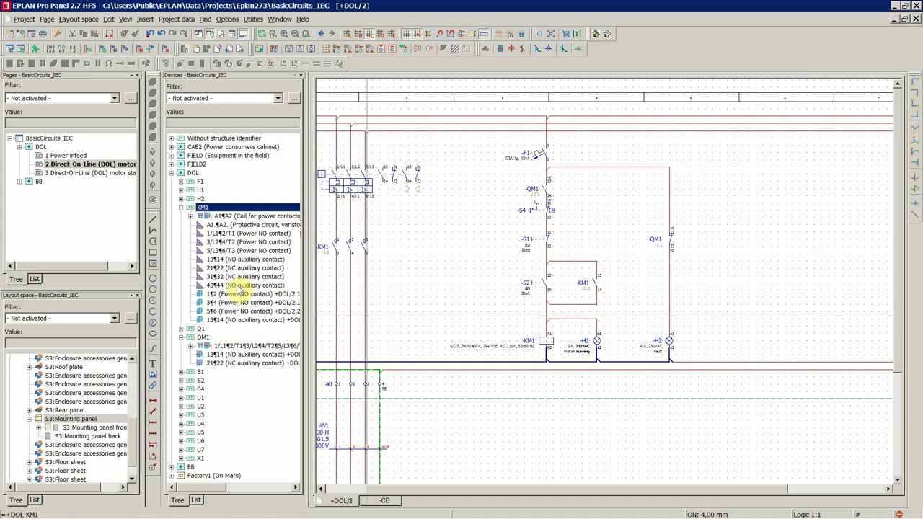
{"action": "left_click", "coordinate": [219, 233]}
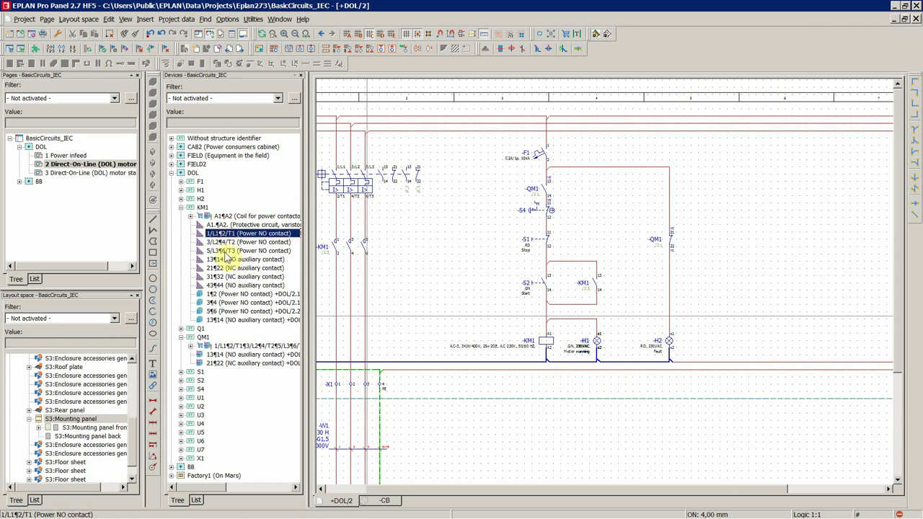
{"action": "left_click", "coordinate": [225, 251], "text": "shift"}
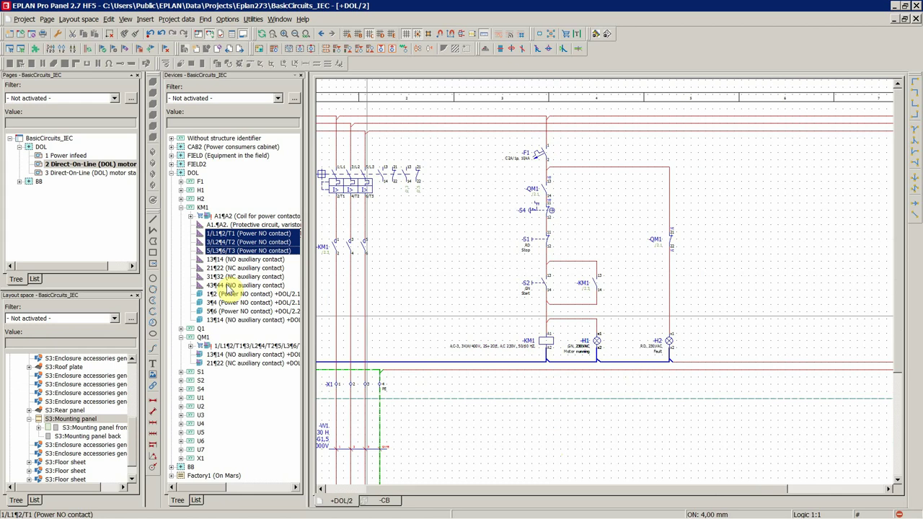
{"action": "left_click", "coordinate": [223, 259], "text": "shift"}
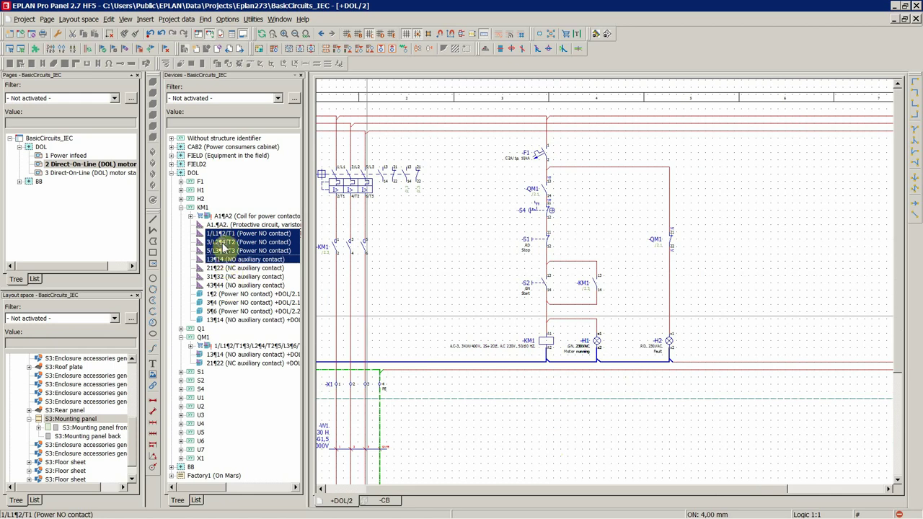
{"action": "right_click", "coordinate": [224, 244]}
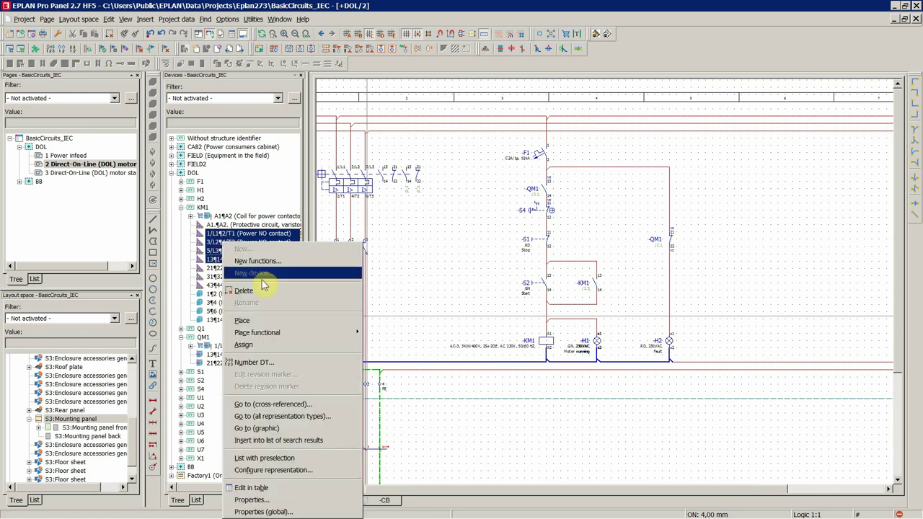
{"action": "left_click", "coordinate": [244, 347]}
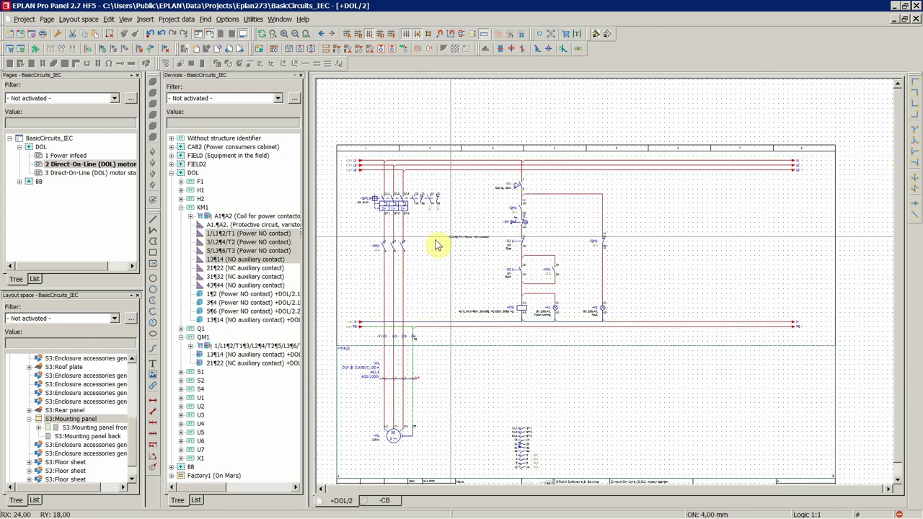
Place KM1's power contacts on L1, L2, L3 and the 13/14 contact beside S2
{"action": "scroll", "coordinate": [368, 263], "scroll_direction": "up", "scroll_amount": 1}
{"action": "scroll", "coordinate": [371, 260], "scroll_direction": "up", "scroll_amount": 1}
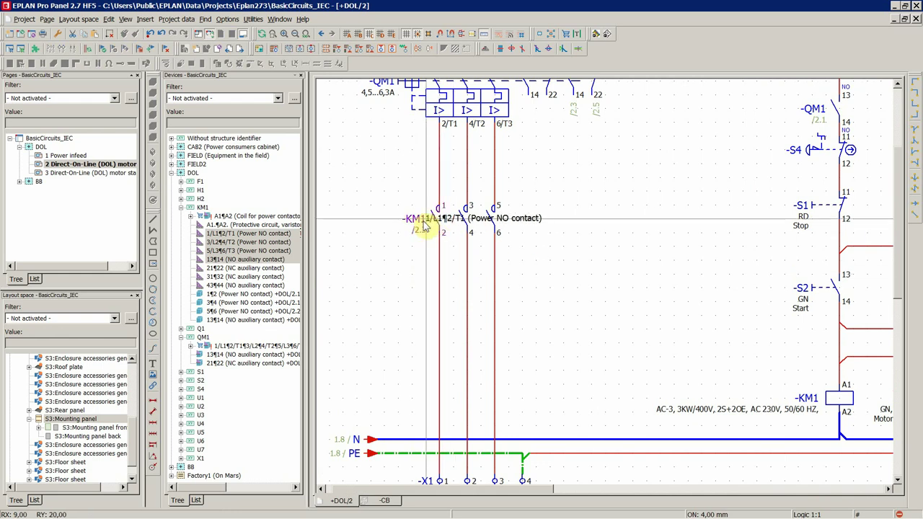
{"action": "left_click", "coordinate": [430, 226]}
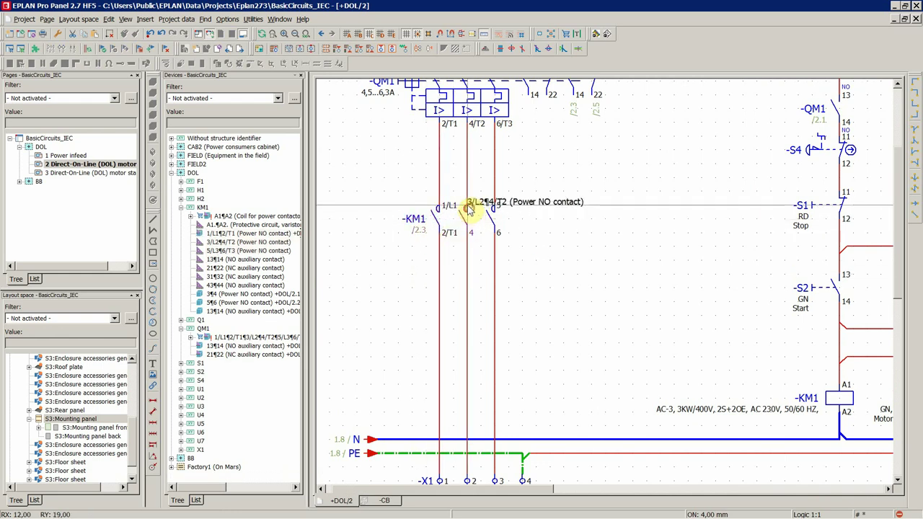
{"action": "left_click", "coordinate": [468, 208]}
{"action": "left_click", "coordinate": [495, 208]}
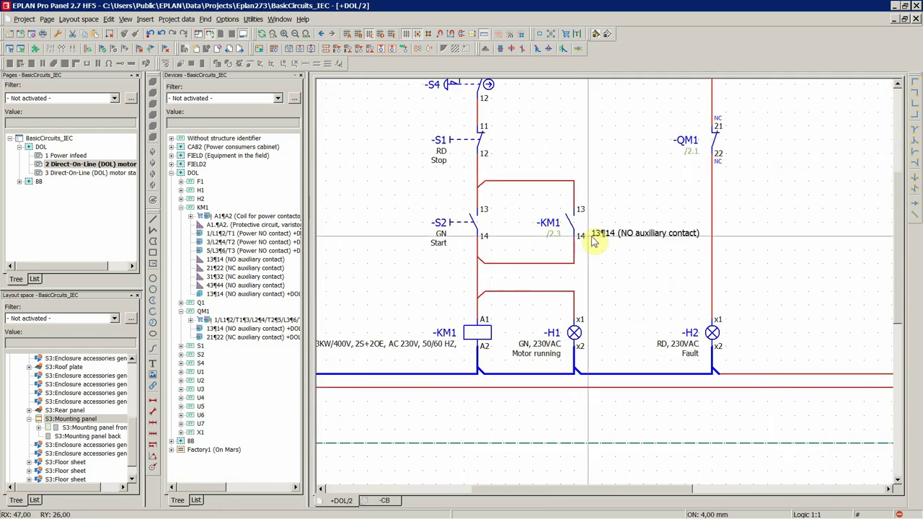
{"action": "left_click", "coordinate": [576, 231]}
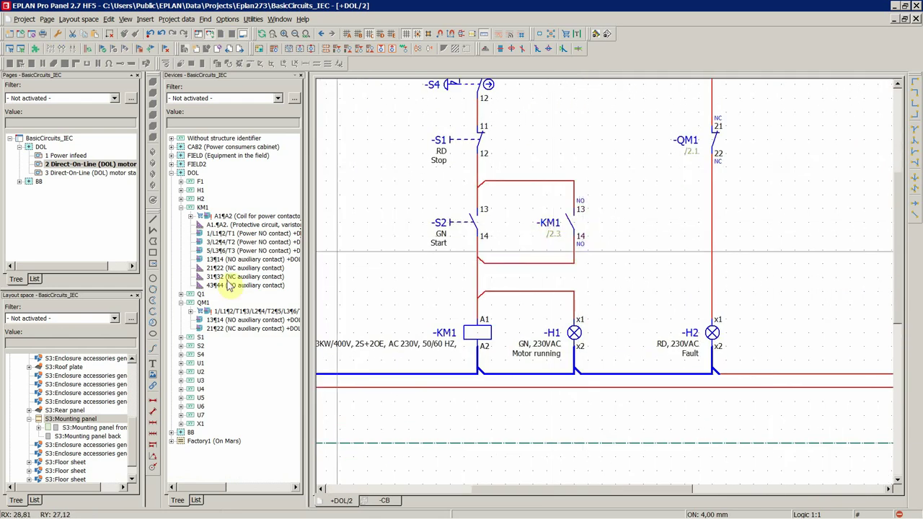
Attempt assigning KM1's varistor circuit to the coil, then cancel after the mismatch warning
{"action": "right_click", "coordinate": [218, 228]}
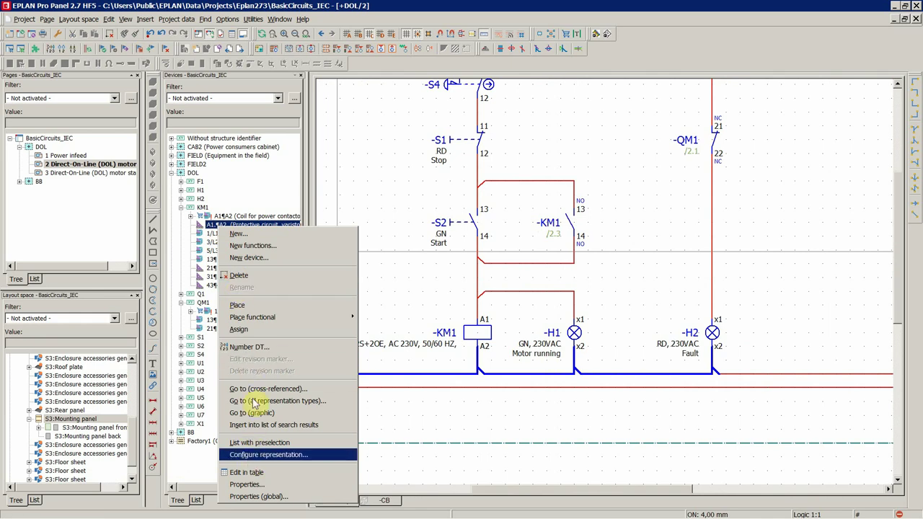
{"action": "left_click", "coordinate": [243, 306]}
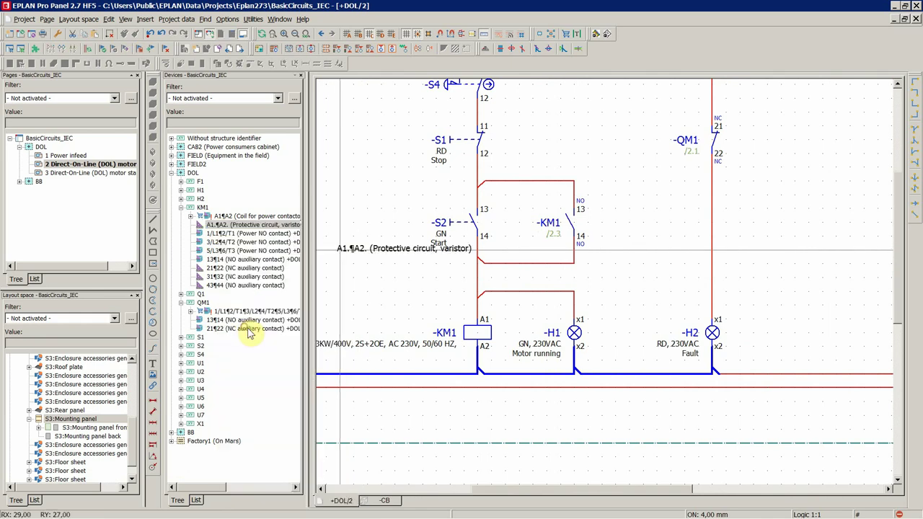
{"action": "left_click", "coordinate": [439, 336]}
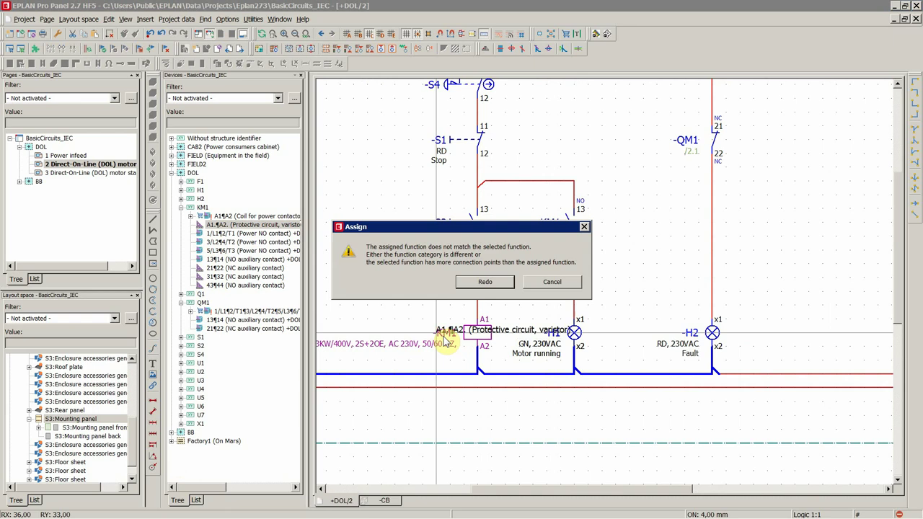
{"action": "left_click", "coordinate": [482, 283]}
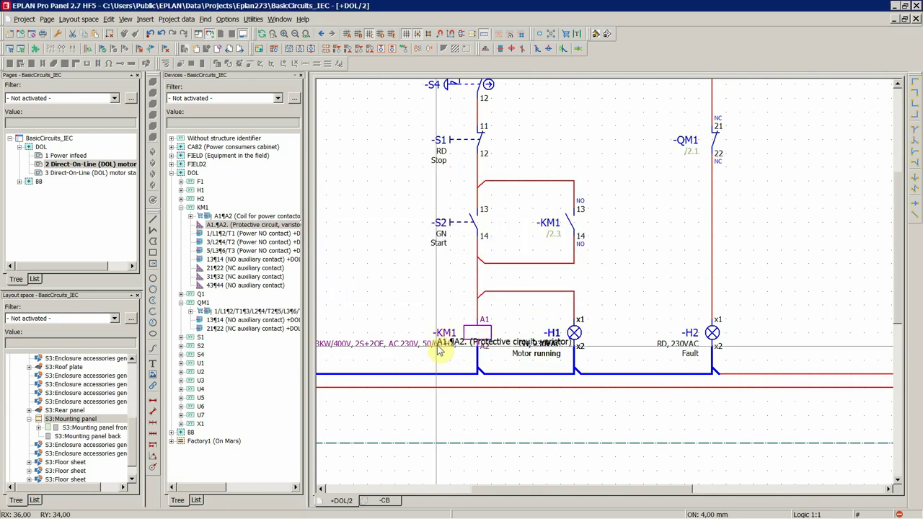
{"action": "key", "text": "Escape"}
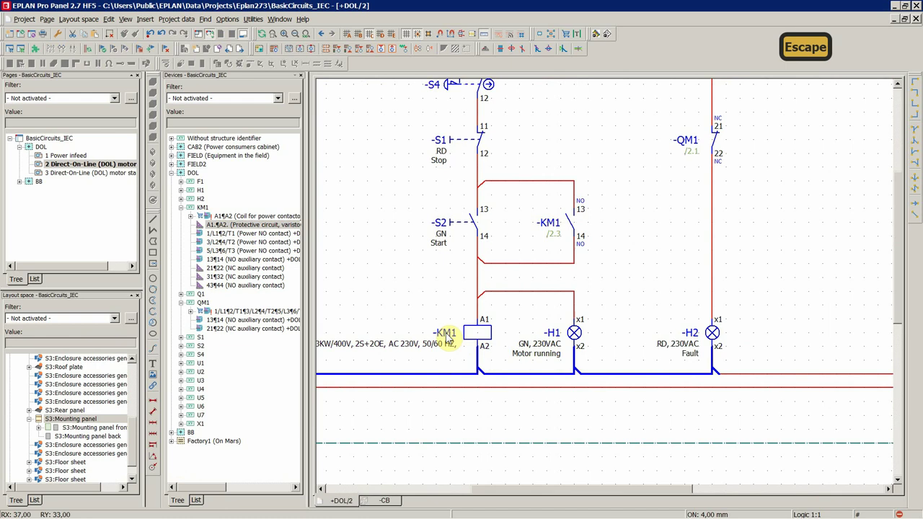
Window-select the holding contact and H1/H2 lamp branches and drop them further right
{"action": "left_click", "coordinate": [221, 216]}
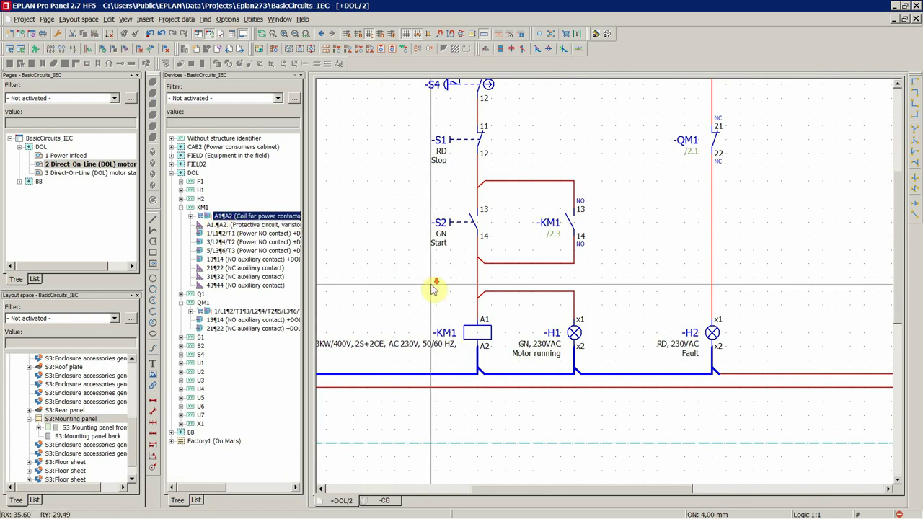
{"action": "scroll", "coordinate": [447, 307], "scroll_direction": "down", "scroll_amount": 2}
{"action": "scroll", "coordinate": [505, 346], "scroll_direction": "down", "scroll_amount": 1}
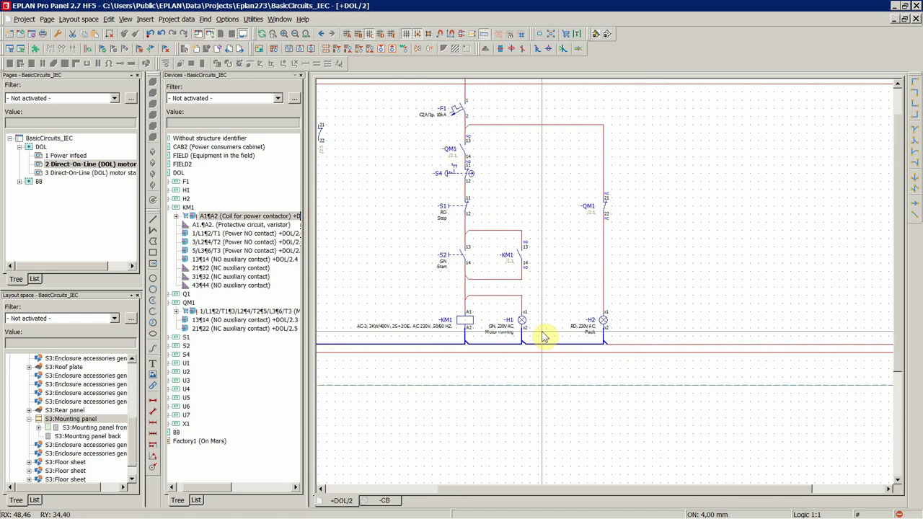
{"action": "scroll", "coordinate": [569, 335], "scroll_direction": "down", "scroll_amount": 1}
{"action": "scroll", "coordinate": [519, 339], "scroll_direction": "down", "scroll_amount": 1}
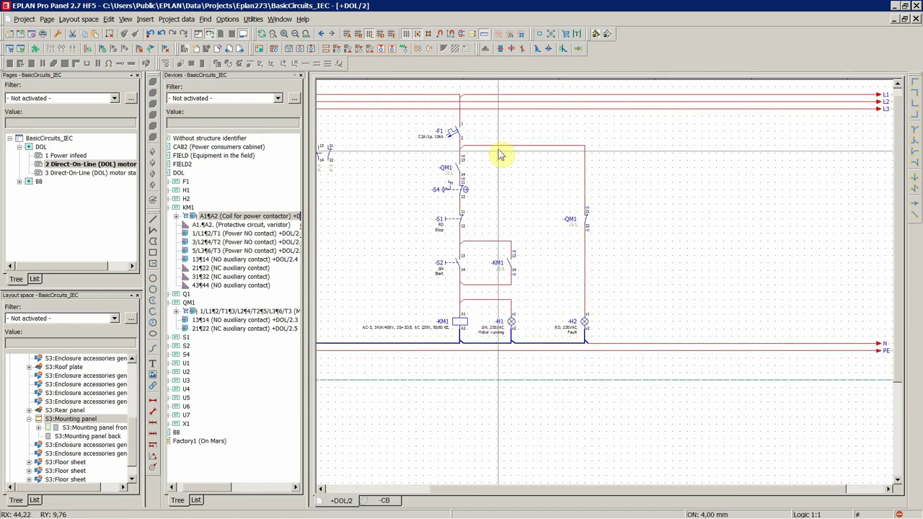
{"action": "left_click_drag", "start_coordinate": [496, 132], "coordinate": [659, 401]}
{"action": "scroll", "coordinate": [548, 360], "scroll_direction": "up", "scroll_amount": 1}
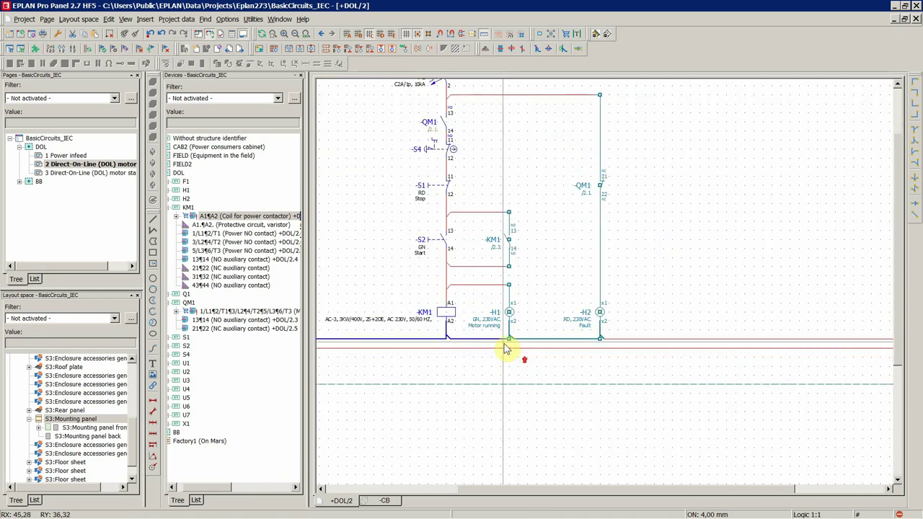
{"action": "left_click_drag", "start_coordinate": [489, 318], "coordinate": [565, 323]}
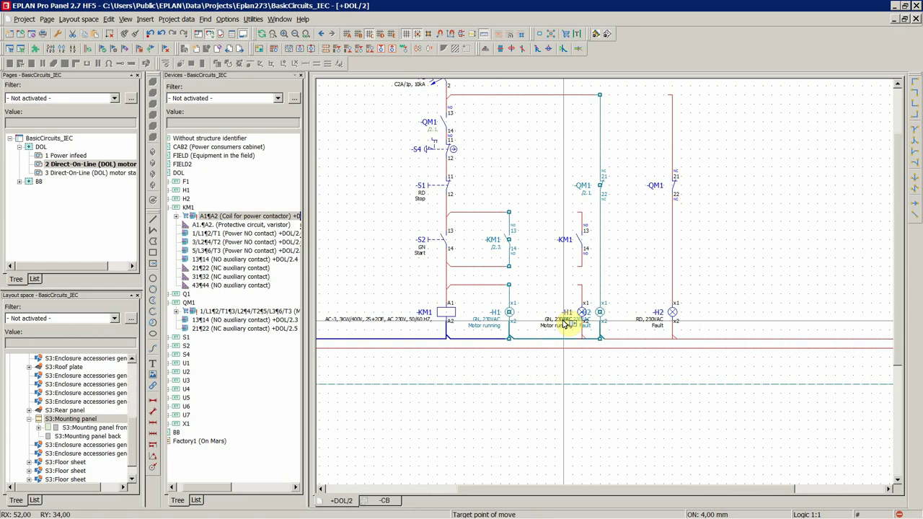
{"action": "left_click", "coordinate": [566, 323]}
{"action": "scroll", "coordinate": [395, 328], "scroll_direction": "up", "scroll_amount": 1}
{"action": "scroll", "coordinate": [395, 328], "scroll_direction": "up", "scroll_amount": 1}
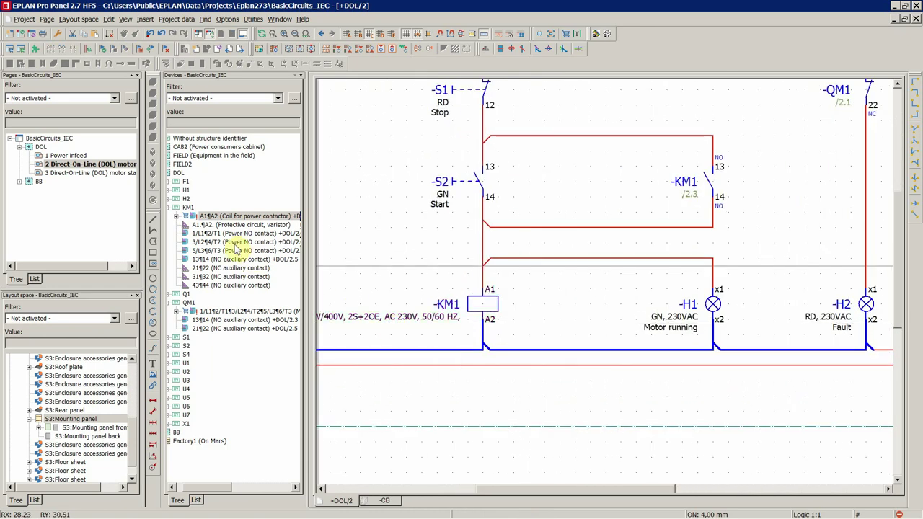
Place KM1's A1/A2 varistor symbol beside the KM1 coil
{"action": "right_click", "coordinate": [218, 225]}
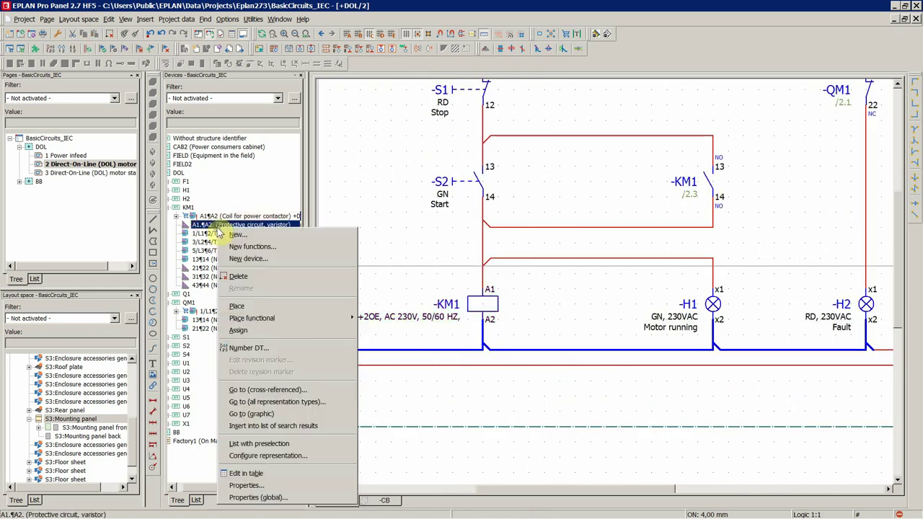
{"action": "left_click", "coordinate": [238, 306]}
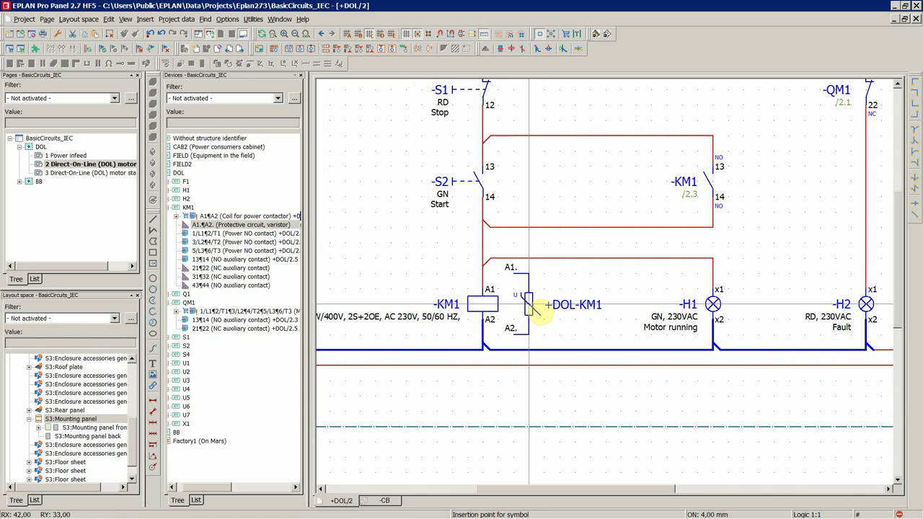
{"action": "left_click", "coordinate": [529, 304]}
{"action": "key", "text": "Escape"}
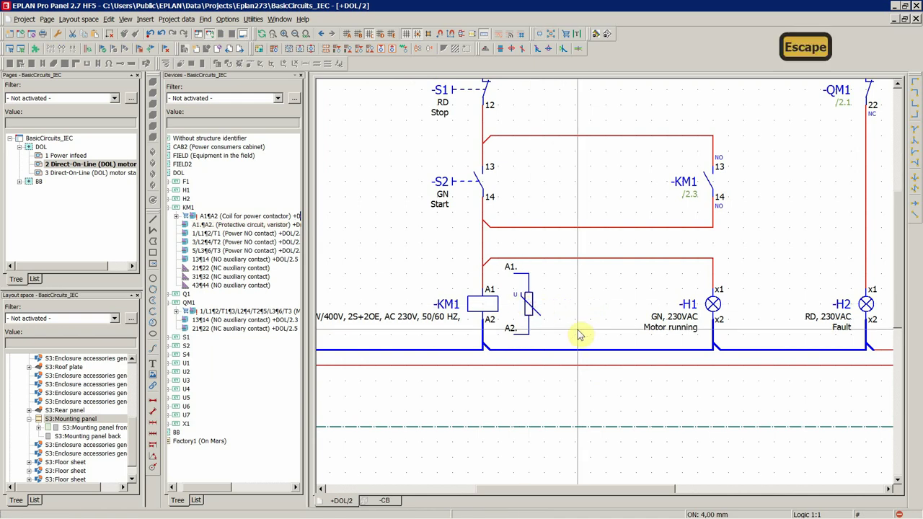
Insert a corner connection joining the varistor's A1 line to the coil's A1
{"action": "left_click", "coordinate": [914, 150]}
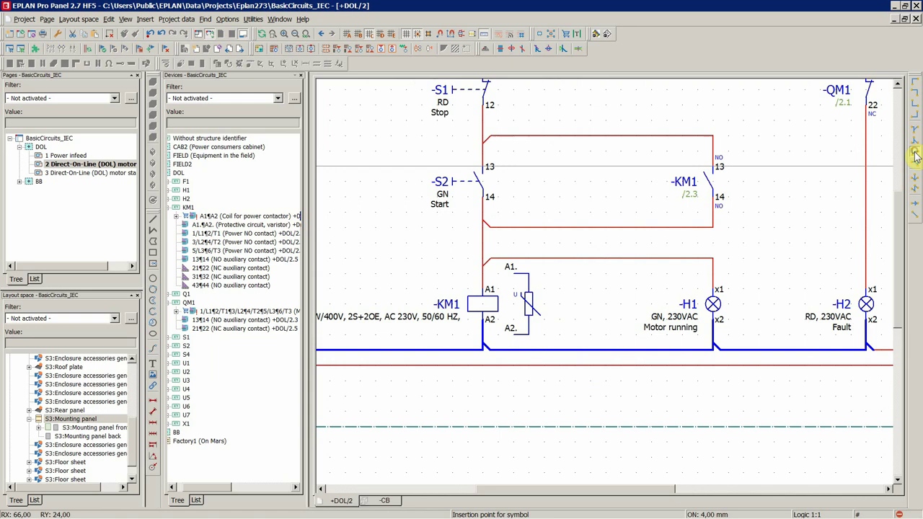
{"action": "scroll", "coordinate": [545, 247], "scroll_direction": "up", "scroll_amount": 2}
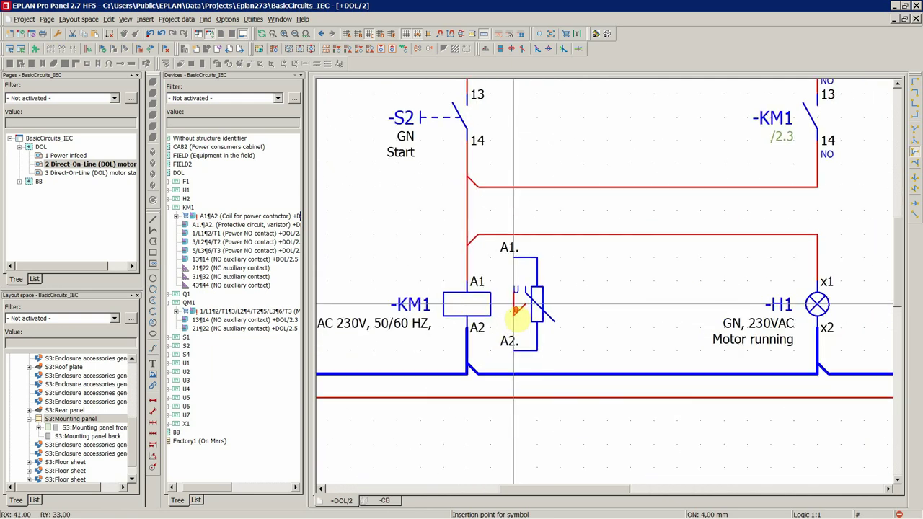
{"action": "left_click", "coordinate": [469, 258]}
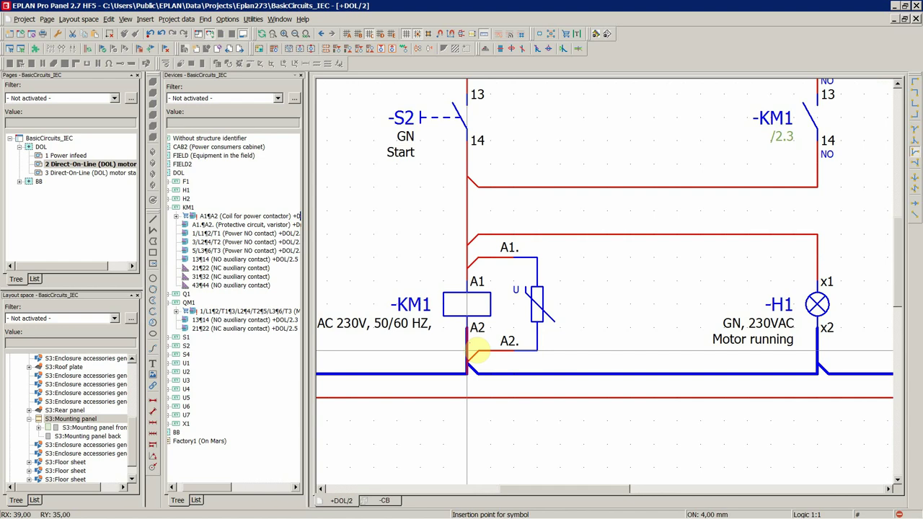
{"action": "key", "text": "Escape"}
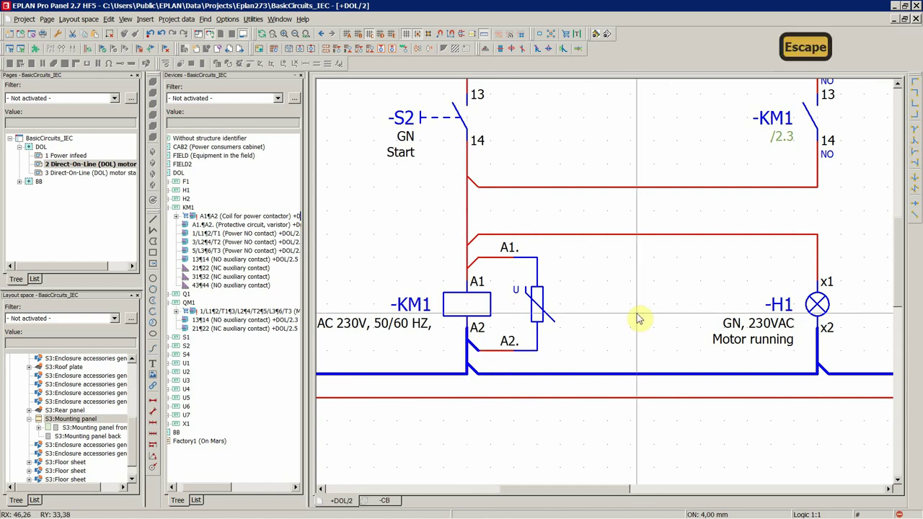
{"action": "scroll", "coordinate": [425, 267], "scroll_direction": "down", "scroll_amount": 1}
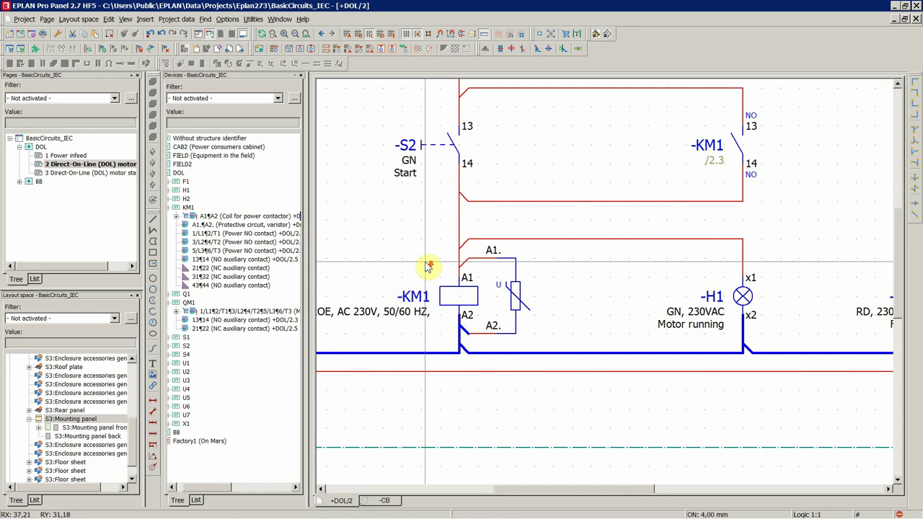
{"action": "scroll", "coordinate": [426, 260], "scroll_direction": "down", "scroll_amount": 2}
{"action": "scroll", "coordinate": [508, 285], "scroll_direction": "up", "scroll_amount": 1}
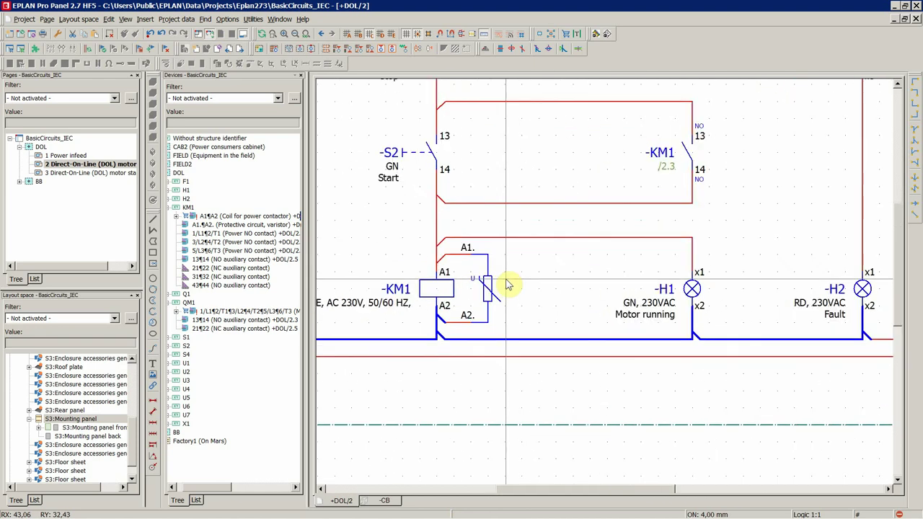
Set both KM1 coil connection points to 3 in the Symbol / function data Logic dialog
{"action": "double_click", "coordinate": [406, 296]}
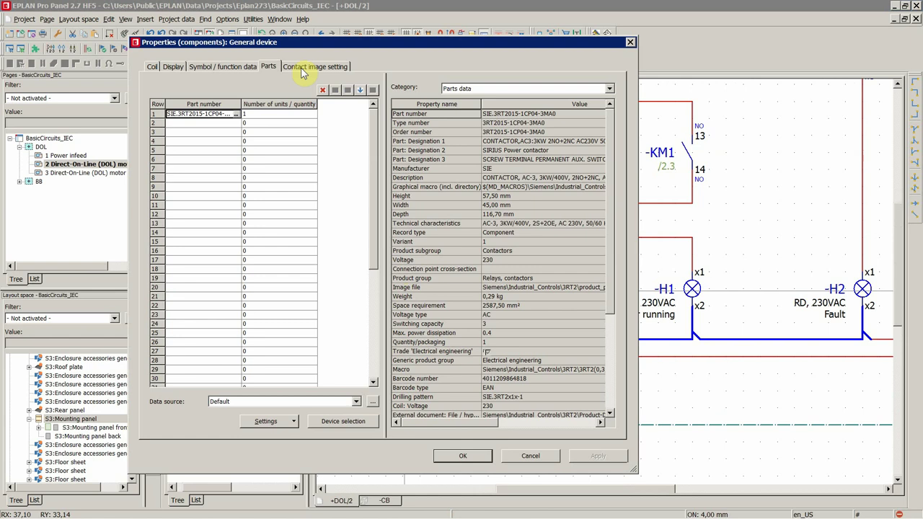
{"action": "left_click", "coordinate": [238, 67]}
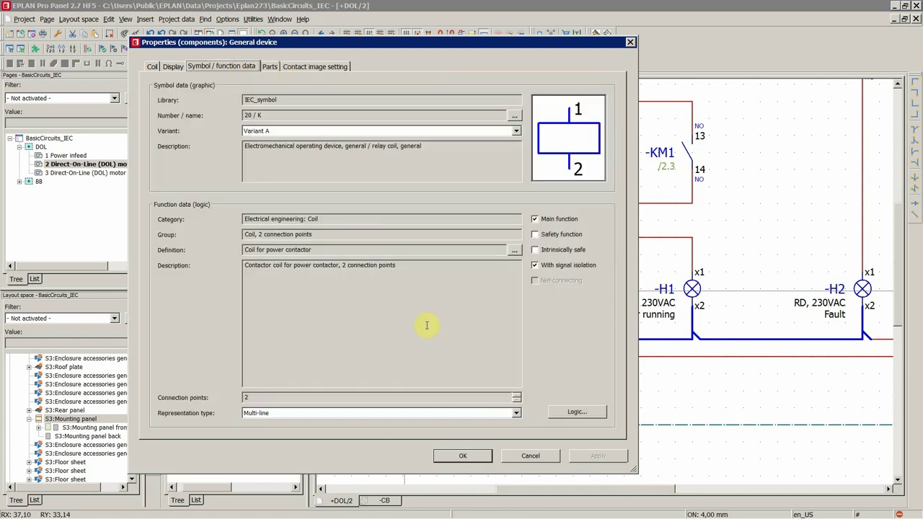
{"action": "left_click", "coordinate": [577, 413]}
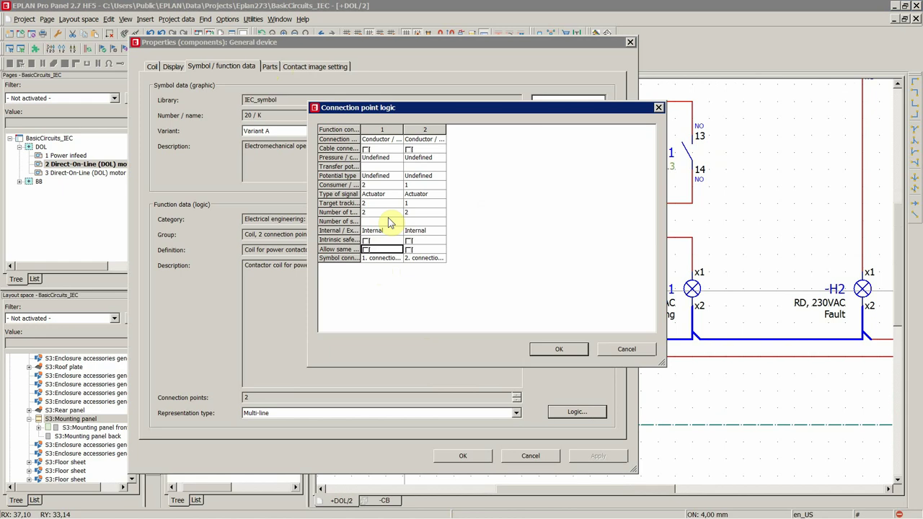
{"action": "left_click", "coordinate": [378, 213]}
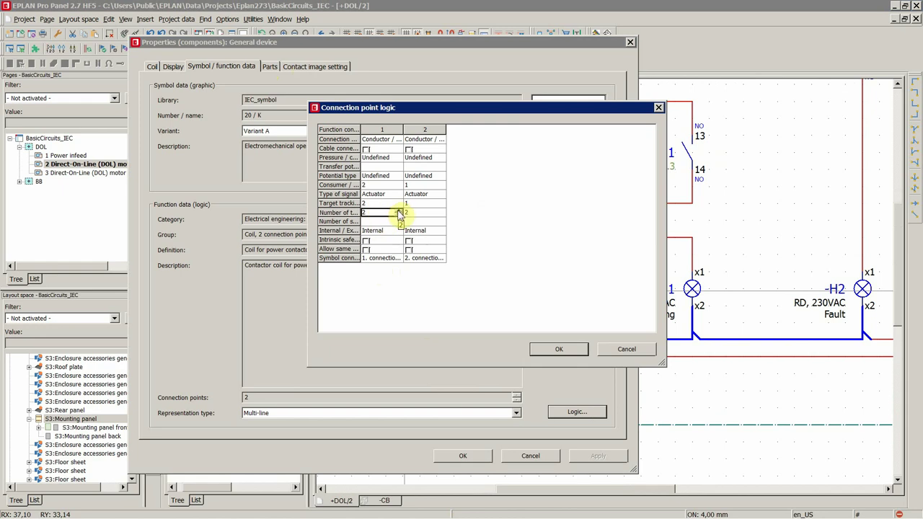
{"action": "left_click", "coordinate": [422, 213]}
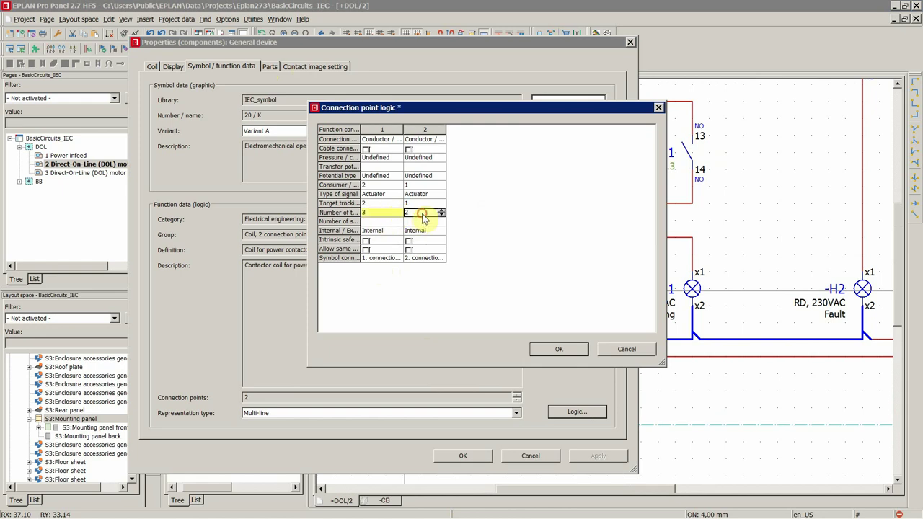
{"action": "left_click", "coordinate": [547, 350]}
{"action": "left_click", "coordinate": [475, 459]}
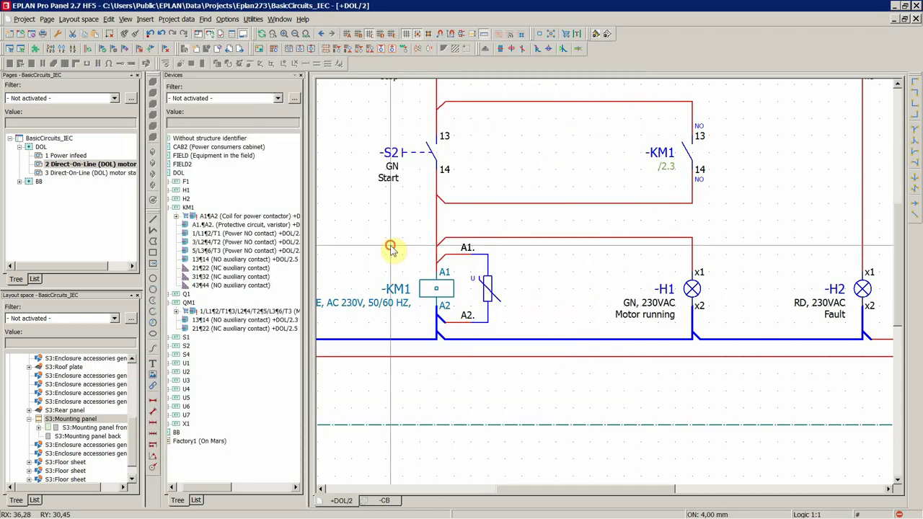
{"action": "scroll", "coordinate": [510, 361], "scroll_direction": "up", "scroll_amount": 2}
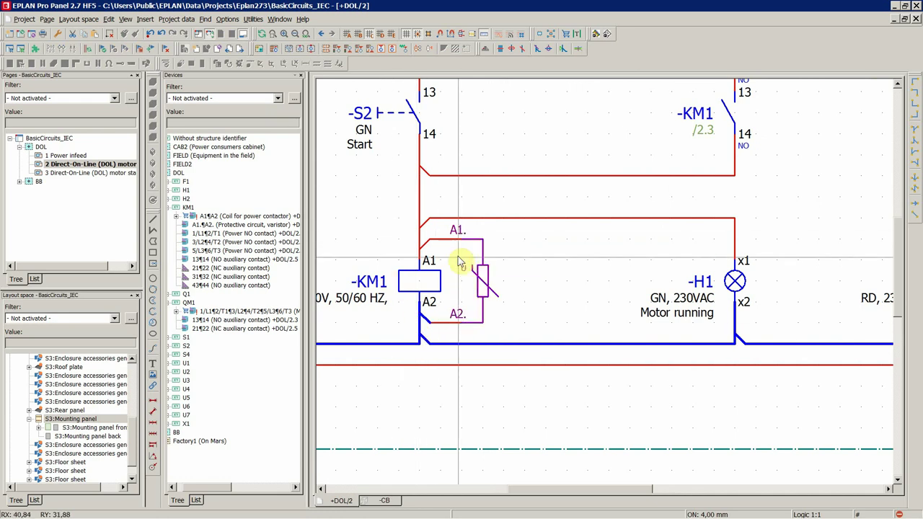
{"action": "left_click", "coordinate": [412, 281]}
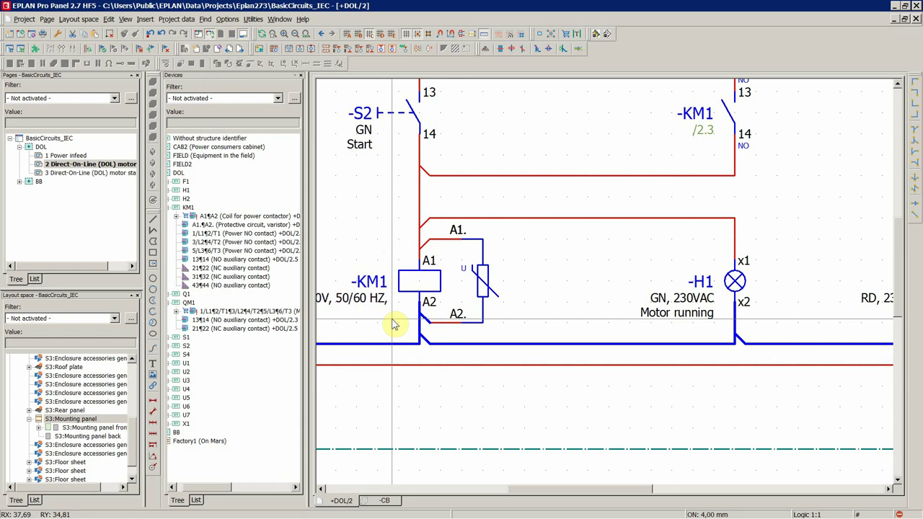
{"action": "scroll", "coordinate": [523, 326], "scroll_direction": "down", "scroll_amount": 2}
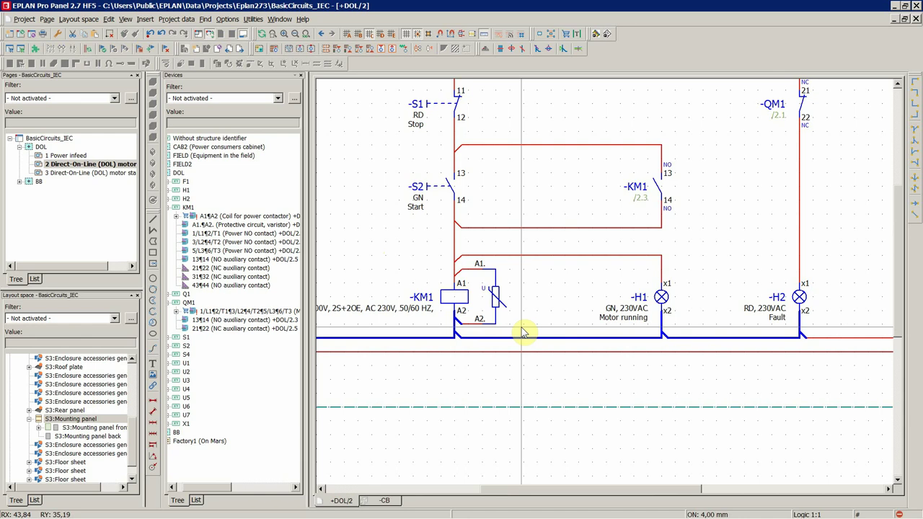
{"action": "scroll", "coordinate": [523, 330], "scroll_direction": "down", "scroll_amount": 2}
{"action": "scroll", "coordinate": [431, 244], "scroll_direction": "up", "scroll_amount": 1}
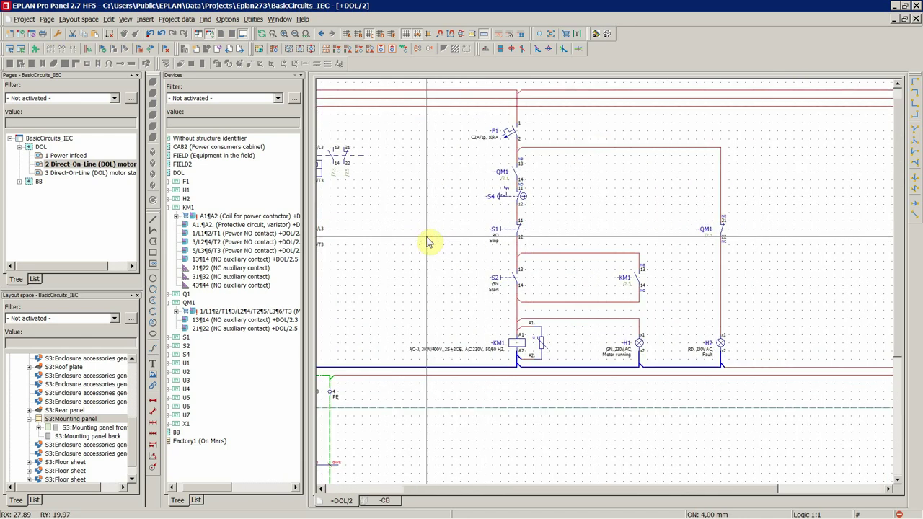
{"action": "scroll", "coordinate": [515, 206], "scroll_direction": "down", "scroll_amount": 1}
{"action": "scroll", "coordinate": [548, 199], "scroll_direction": "up", "scroll_amount": 2}
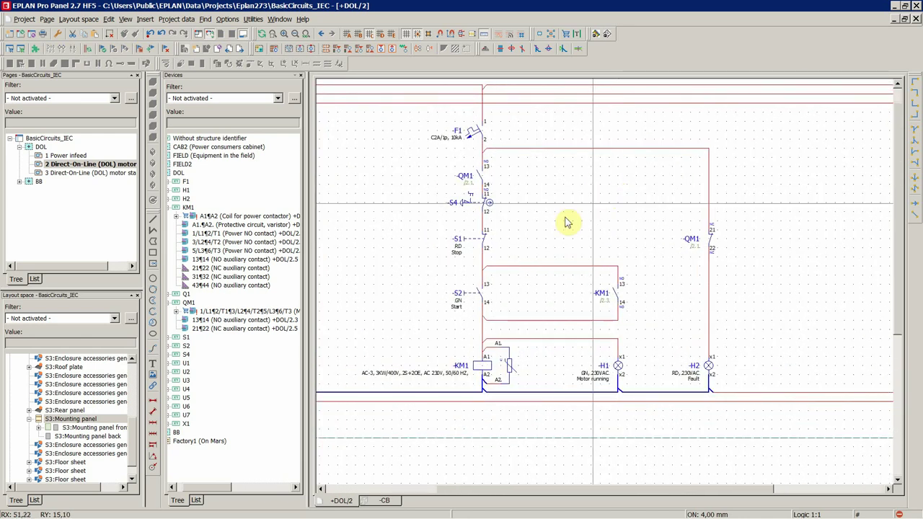
Open S4's part selection and browse to the Siemens switch / pushbutton parts
{"action": "left_click", "coordinate": [488, 202]}
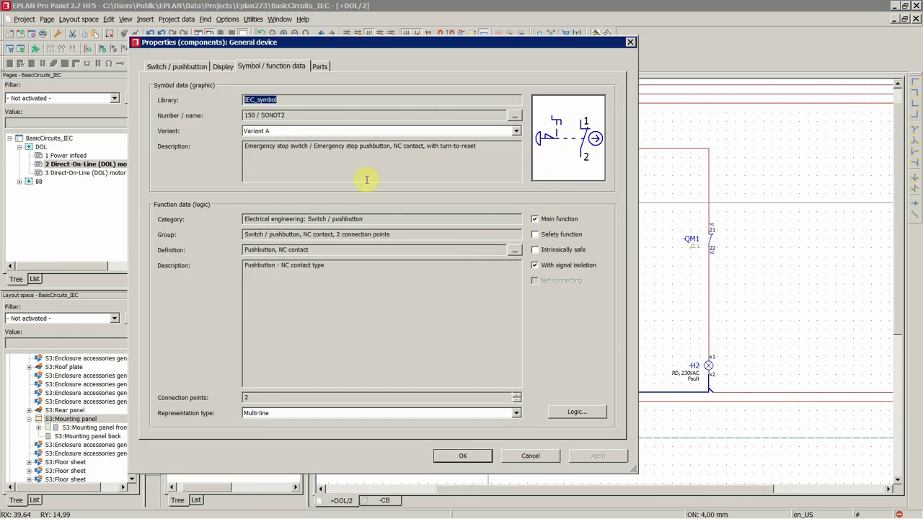
{"action": "left_click", "coordinate": [319, 67]}
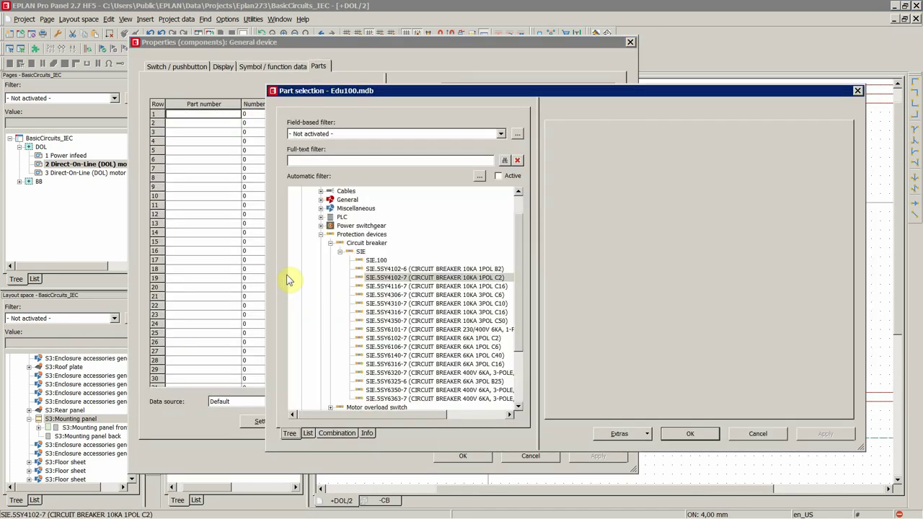
{"action": "left_click", "coordinate": [375, 277]}
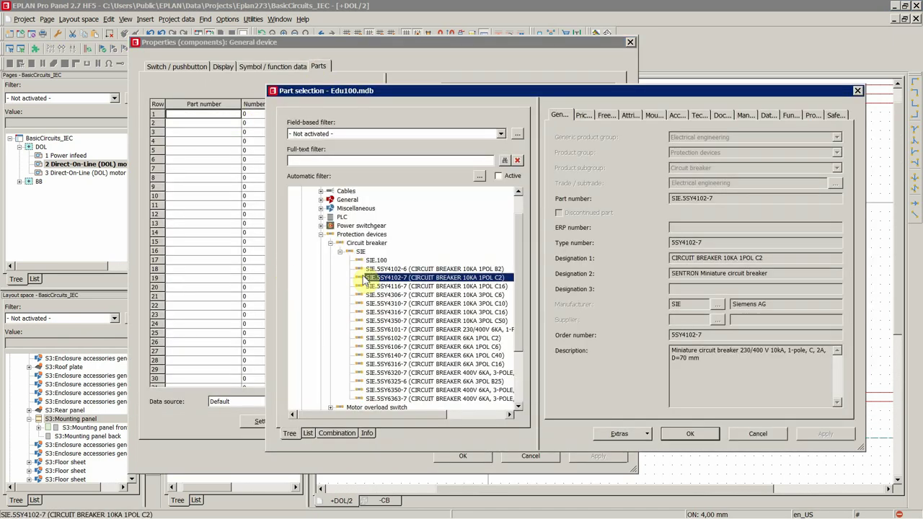
{"action": "left_click", "coordinate": [353, 235]}
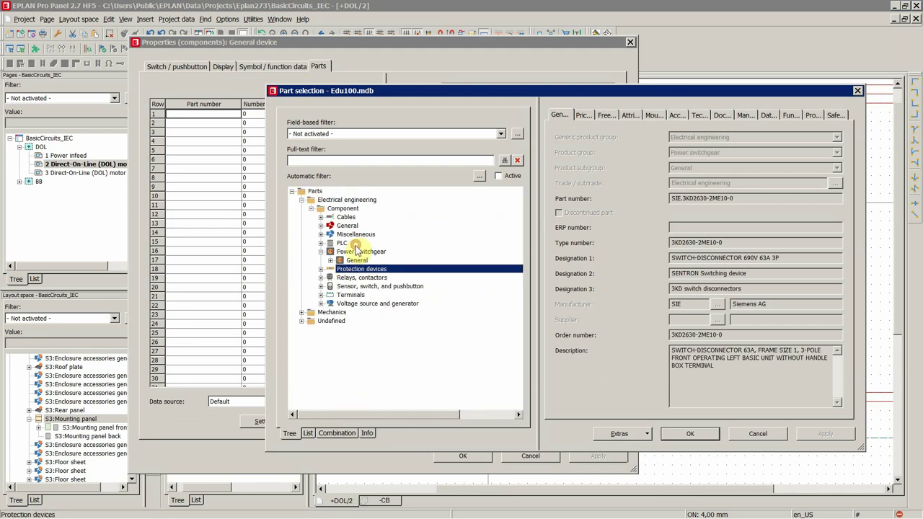
{"action": "double_click", "coordinate": [356, 236]}
{"action": "double_click", "coordinate": [380, 286]}
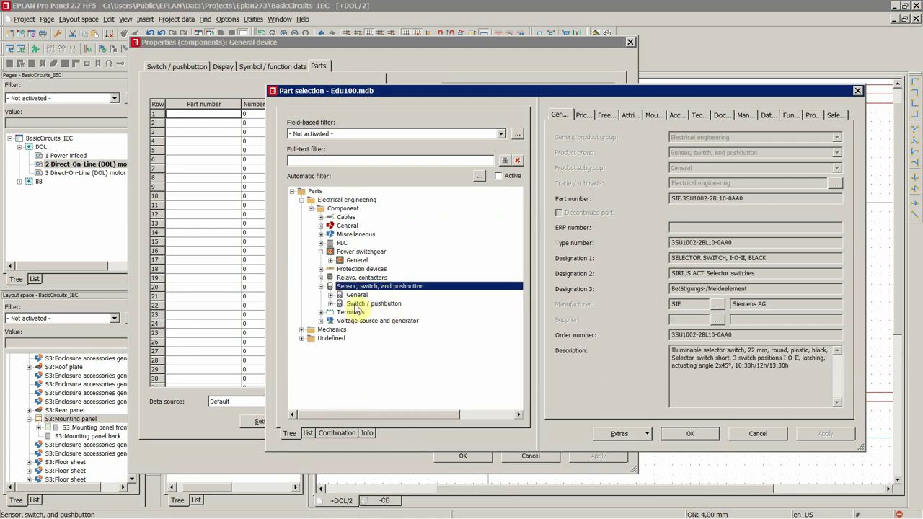
{"action": "double_click", "coordinate": [359, 303]}
{"action": "double_click", "coordinate": [361, 313]}
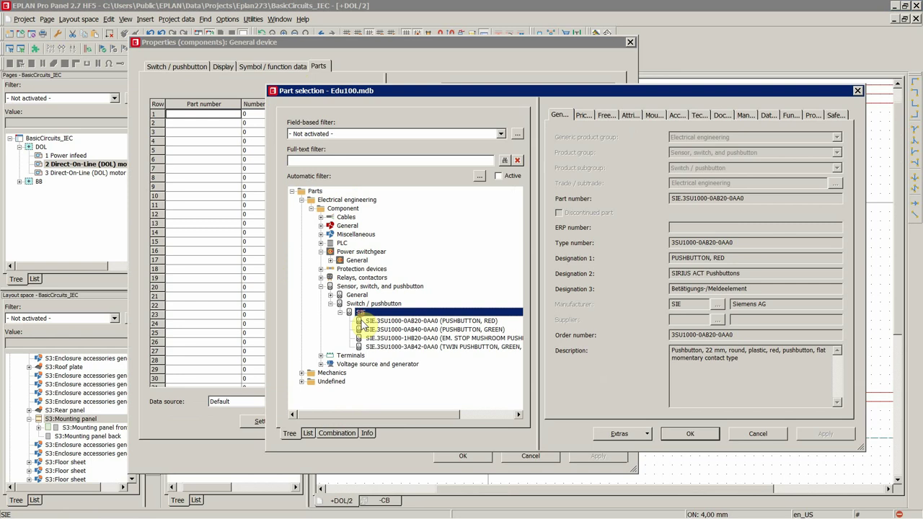
Pick mushroom pushbutton SIE.3SU1000-1HB20-0AA0 and set the connection-point conflict to Overwrite
{"action": "left_click", "coordinate": [461, 339]}
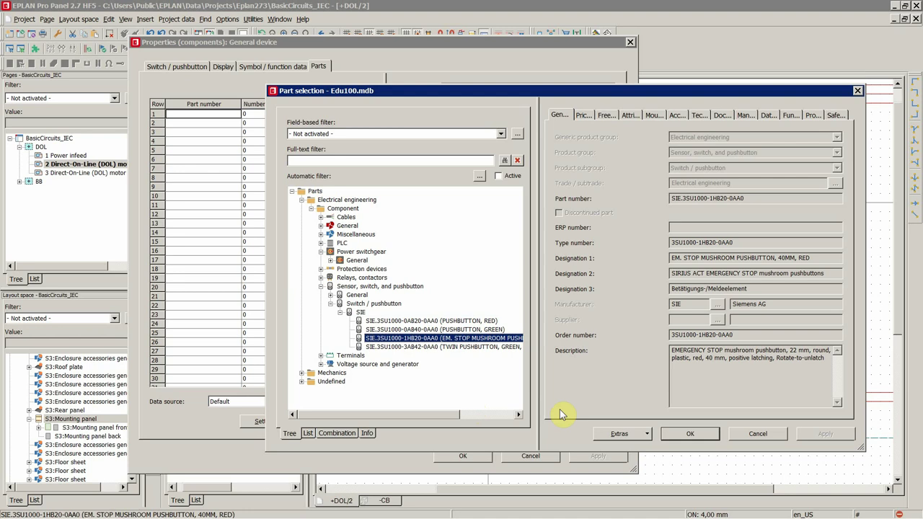
{"action": "left_click", "coordinate": [677, 435]}
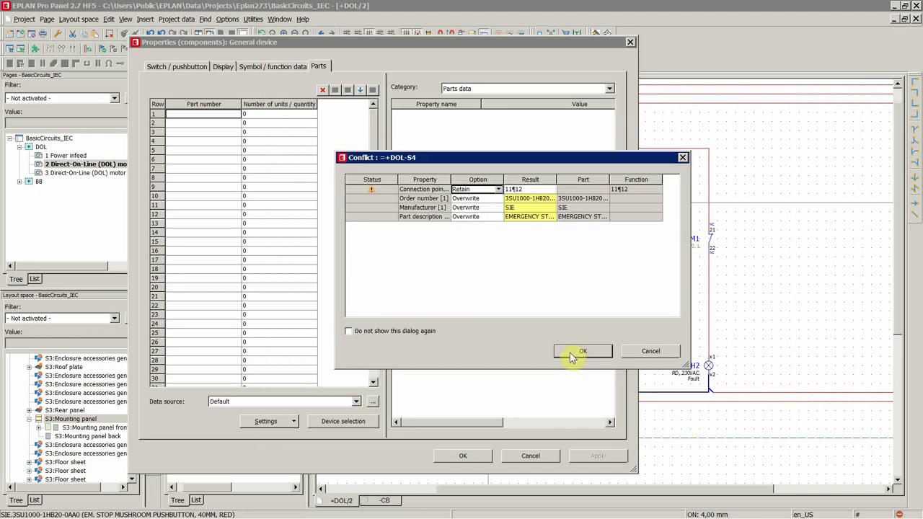
{"action": "left_click", "coordinate": [499, 188]}
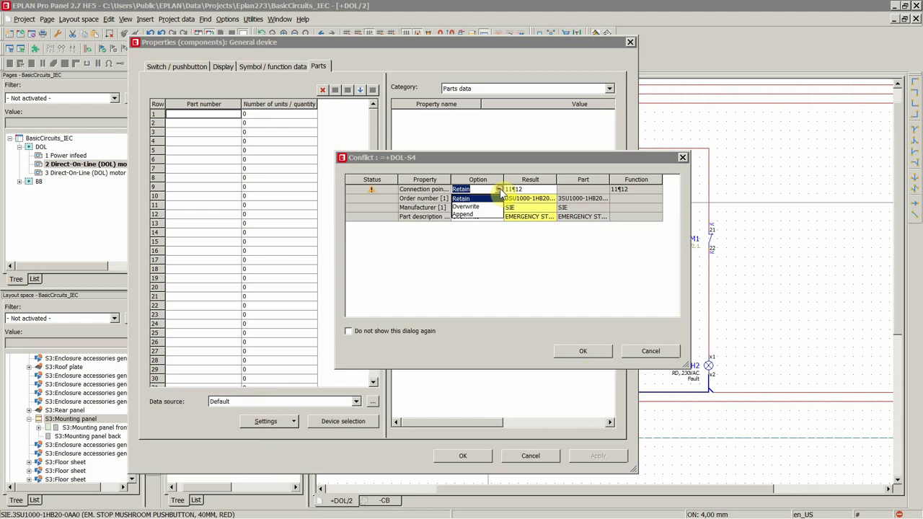
{"action": "left_click", "coordinate": [475, 208]}
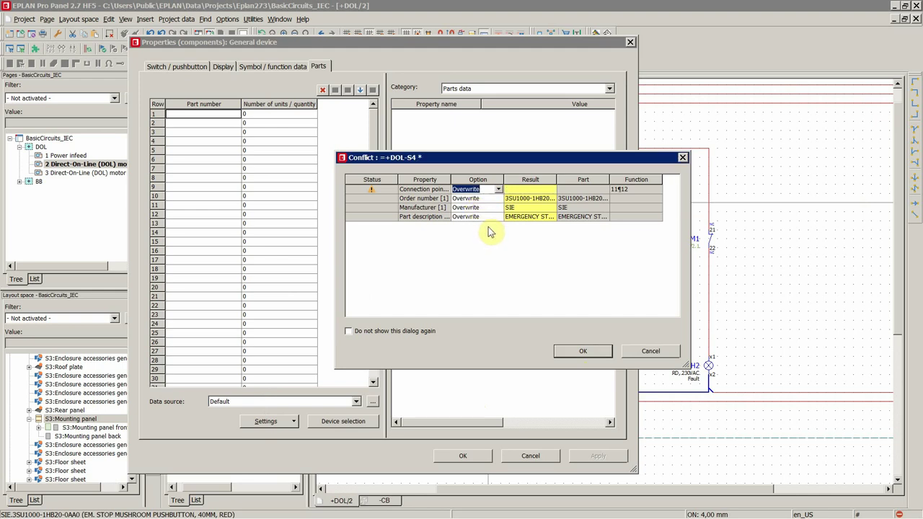
Accept the conflict resolution and add Siemens holder SIE.3SU1500-0AA10-0AA0 as S4's second part
{"action": "left_click", "coordinate": [583, 354]}
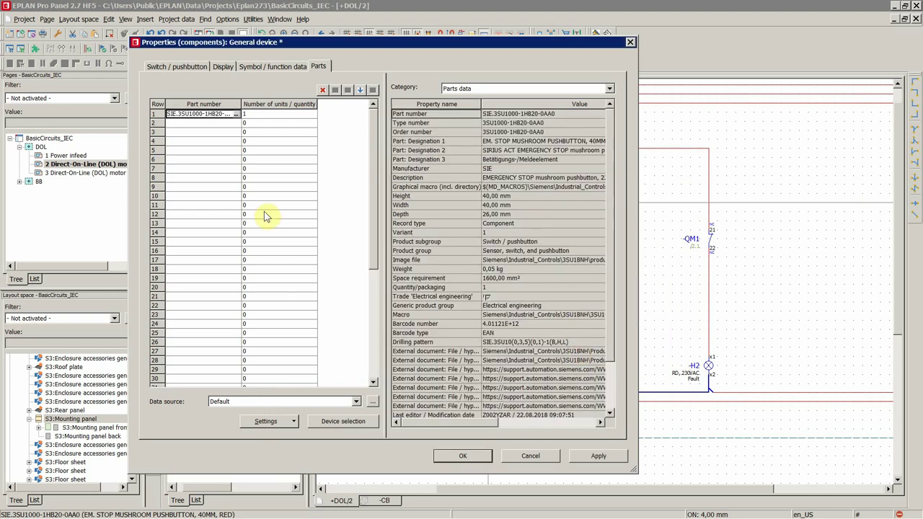
{"action": "left_click", "coordinate": [211, 124]}
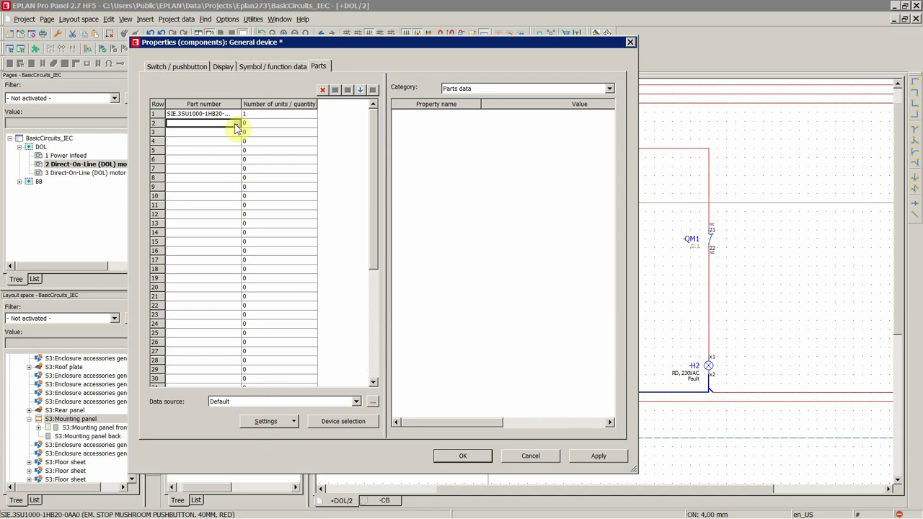
{"action": "left_click", "coordinate": [235, 124]}
{"action": "left_click", "coordinate": [379, 328]}
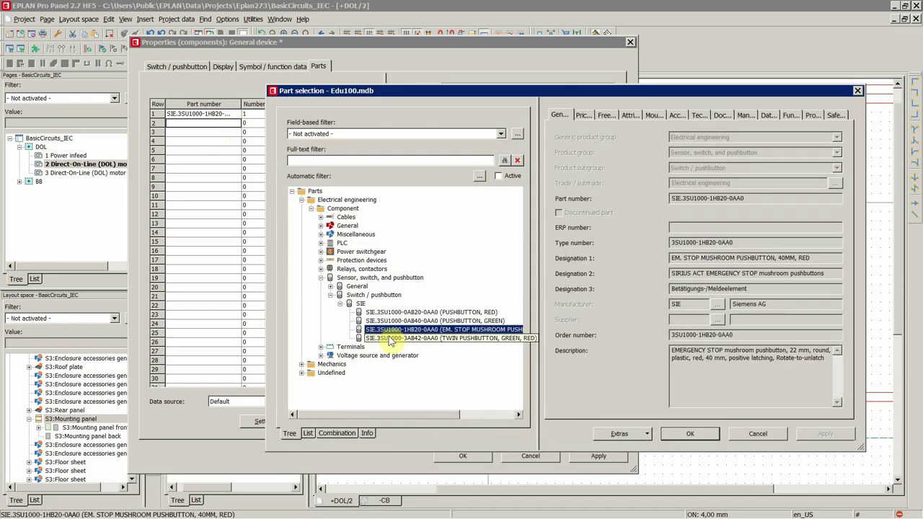
{"action": "double_click", "coordinate": [356, 288]}
{"action": "double_click", "coordinate": [360, 296]}
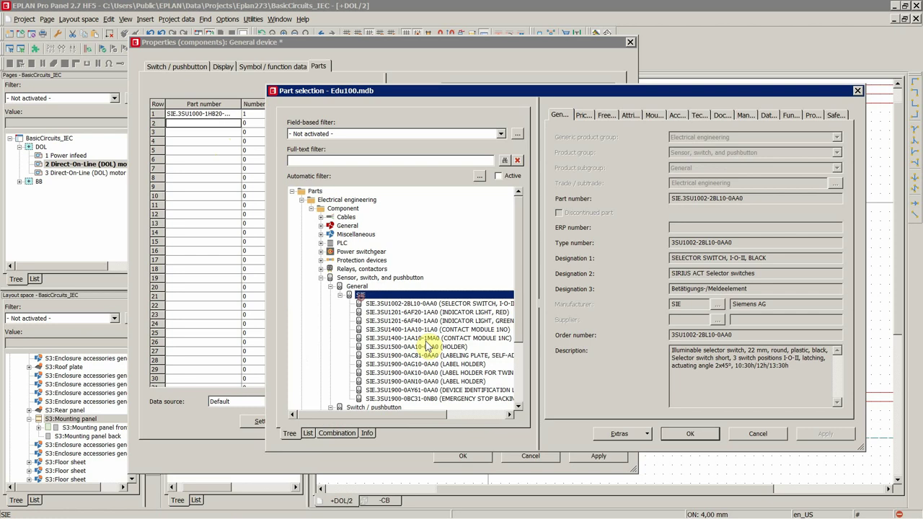
{"action": "left_click", "coordinate": [453, 347]}
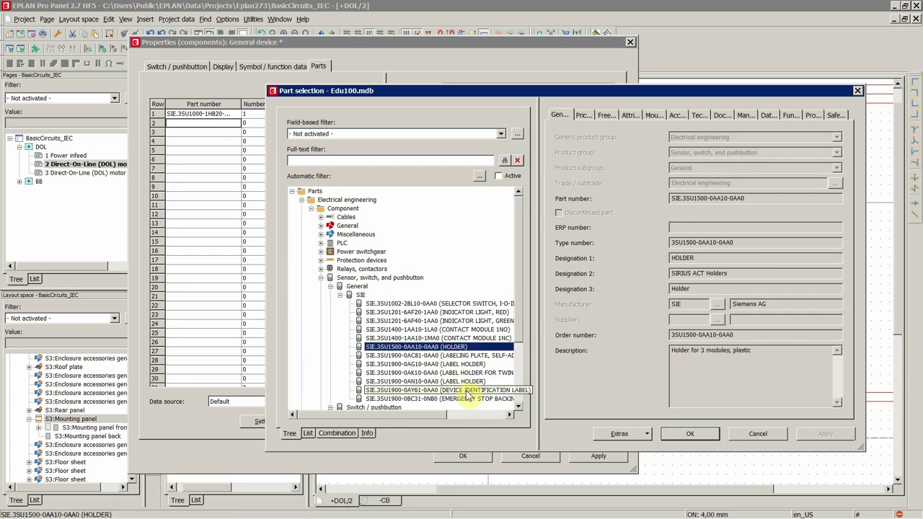
{"action": "left_click", "coordinate": [678, 434]}
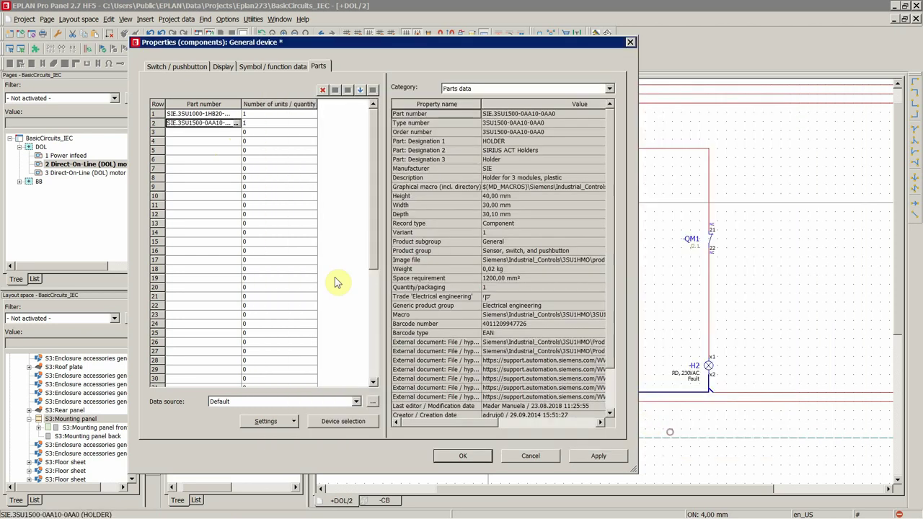
Add contact module 1NC SIE.3SU1400-1AA10-1MA0 as S4's third part and save its properties
{"action": "left_click", "coordinate": [221, 137]}
{"action": "left_click", "coordinate": [235, 132]}
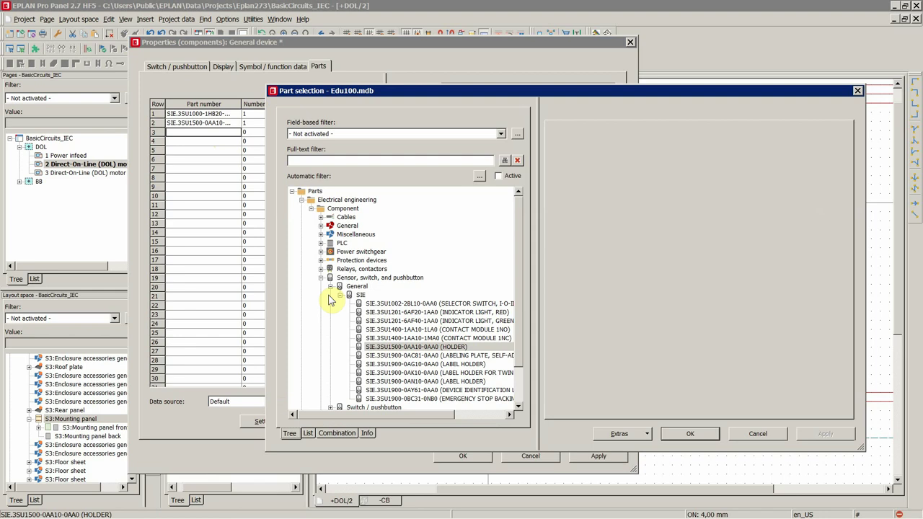
{"action": "left_click", "coordinate": [435, 338]}
{"action": "left_click", "coordinate": [685, 433]}
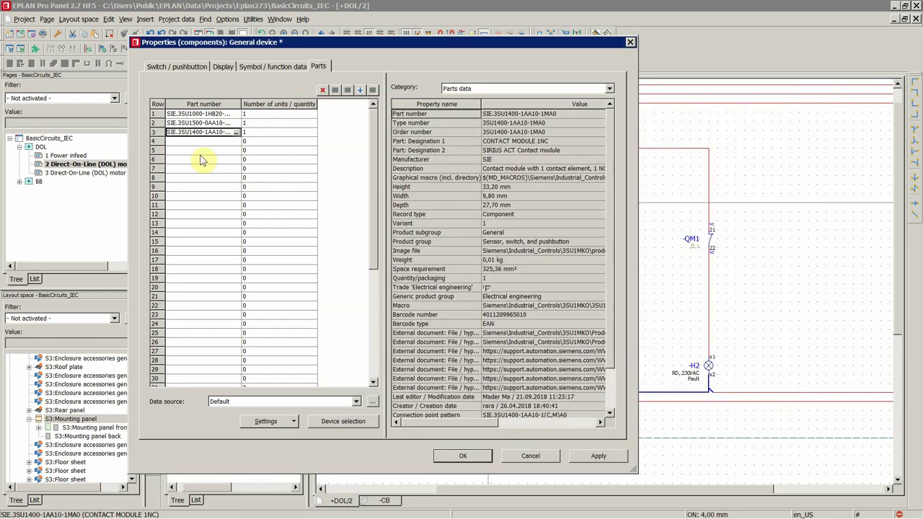
{"action": "left_click", "coordinate": [456, 457]}
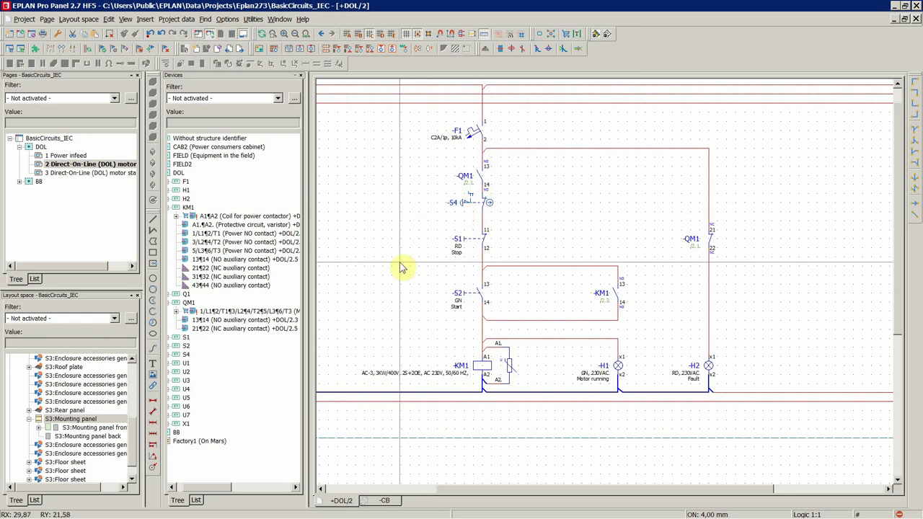
Zoom in and move the -S4 emergency-stop symbol slightly lower
{"action": "scroll", "coordinate": [532, 214], "scroll_direction": "up", "scroll_amount": 1}
{"action": "scroll", "coordinate": [470, 200], "scroll_direction": "up", "scroll_amount": 1}
{"action": "left_click_drag", "start_coordinate": [469, 201], "coordinate": [472, 215]}
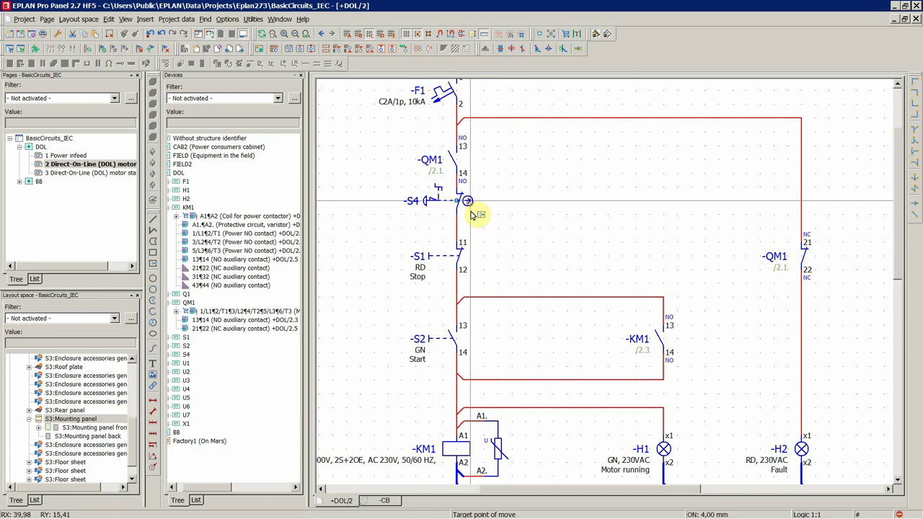
{"action": "left_click", "coordinate": [472, 215]}
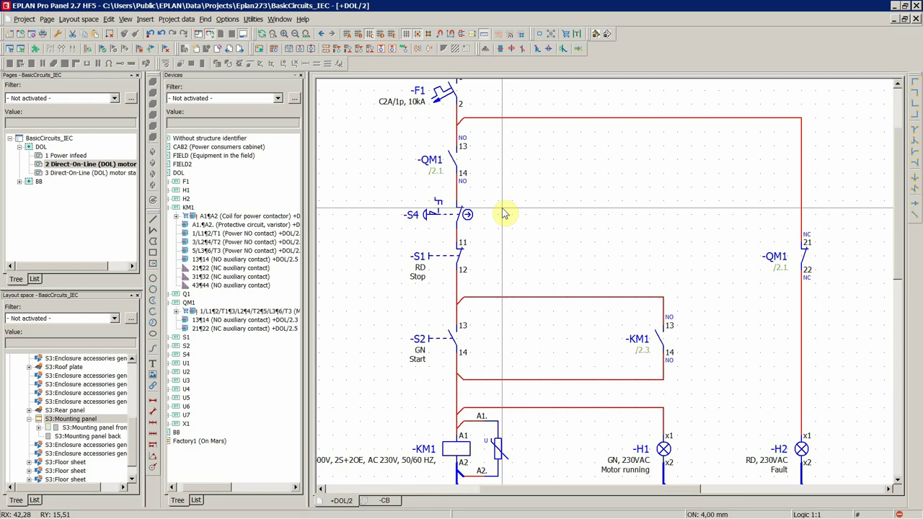
Zoom back out and select the -S1 Stop pushbutton
{"action": "scroll", "coordinate": [504, 213], "scroll_direction": "down", "scroll_amount": 2}
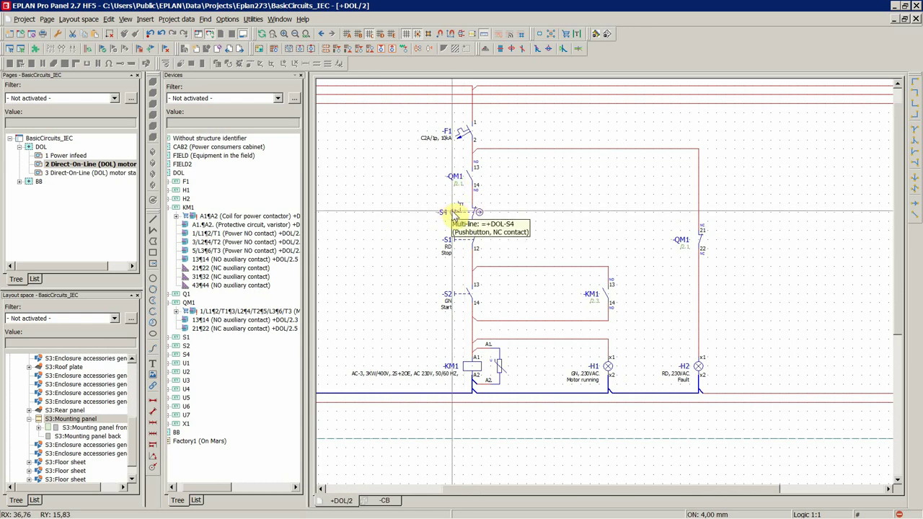
{"action": "scroll", "coordinate": [445, 256], "scroll_direction": "up", "scroll_amount": 1}
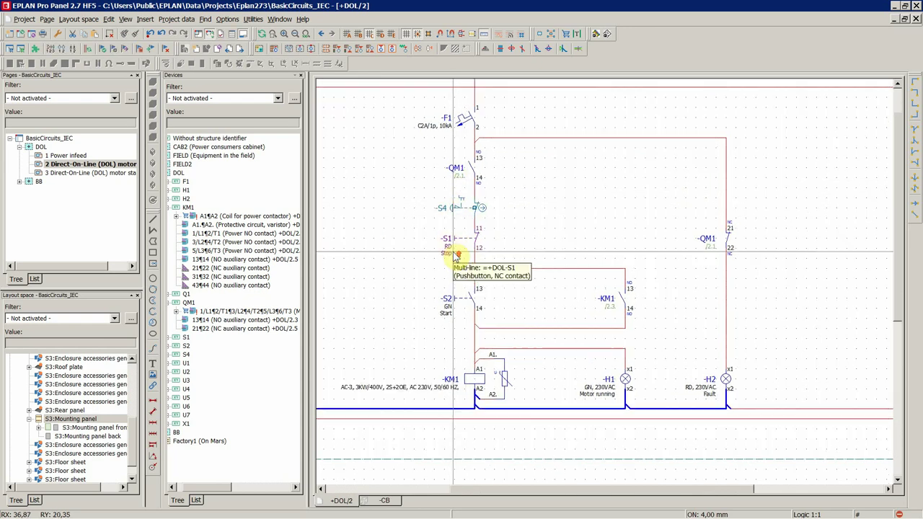
{"action": "scroll", "coordinate": [446, 258], "scroll_direction": "up", "scroll_amount": 1}
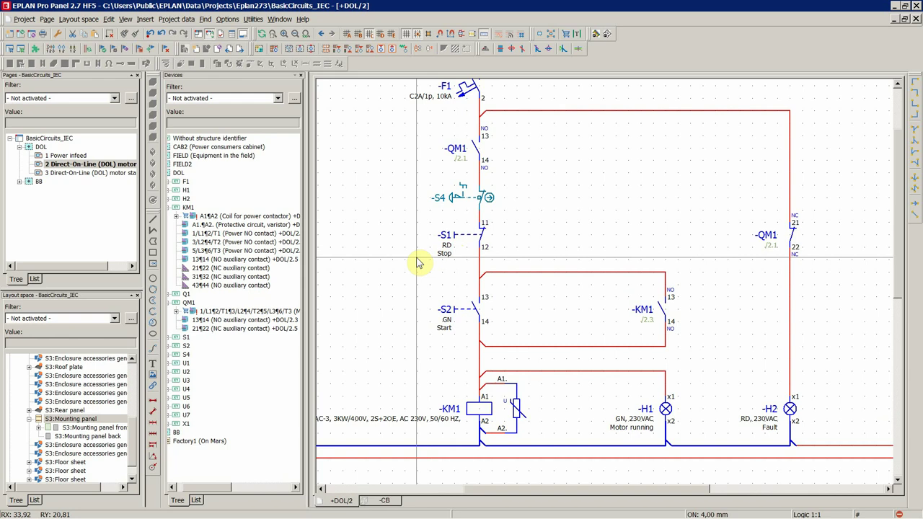
{"action": "left_click", "coordinate": [443, 244]}
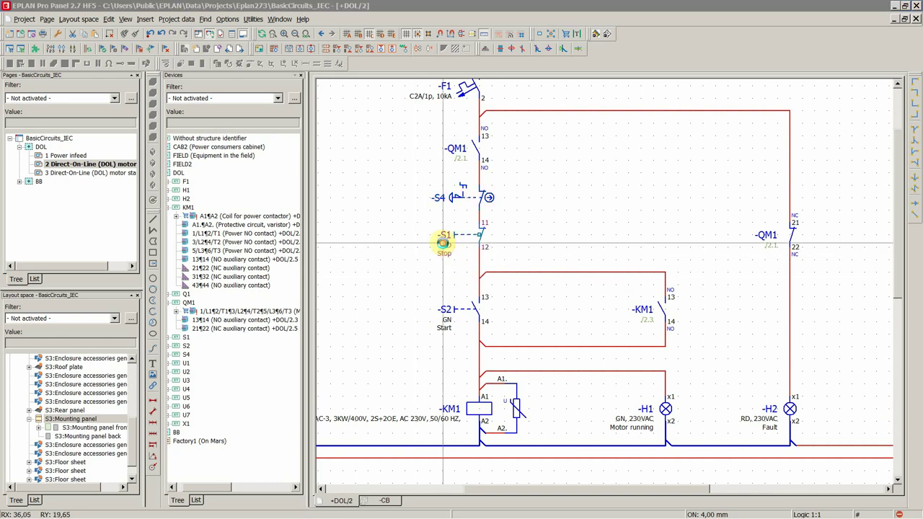
Pick Siemens red pushbutton SIE.3SU1000-0AB20-0AA0 as S1's first part
{"action": "double_click", "coordinate": [443, 243]}
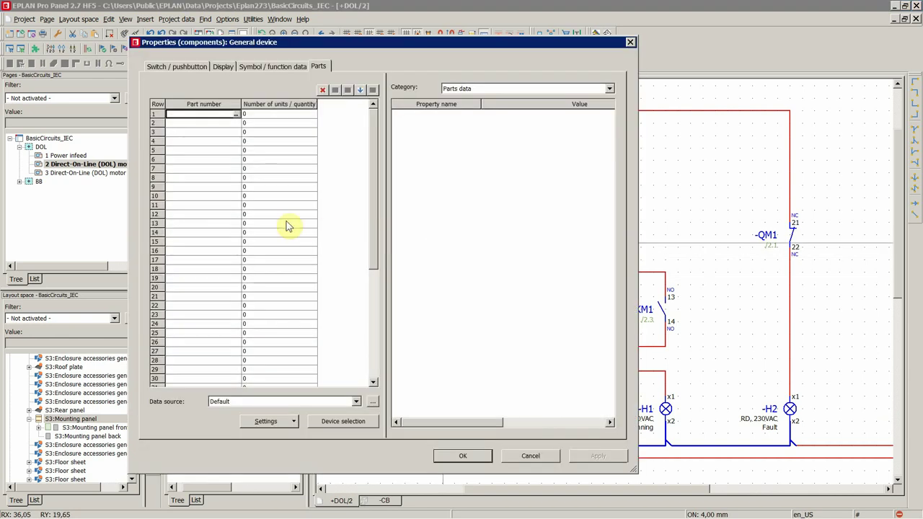
{"action": "left_click", "coordinate": [236, 113]}
{"action": "left_click", "coordinate": [415, 338]}
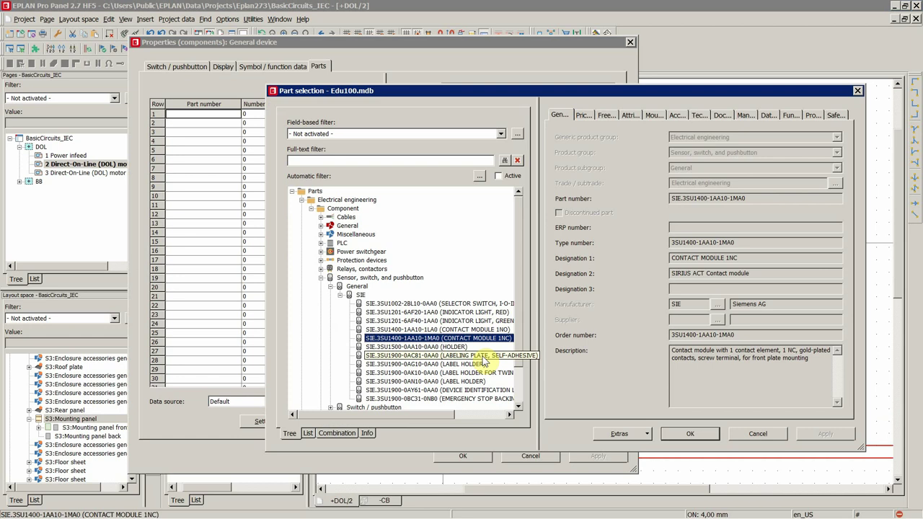
{"action": "scroll", "coordinate": [416, 351], "scroll_direction": "down", "scroll_amount": 2}
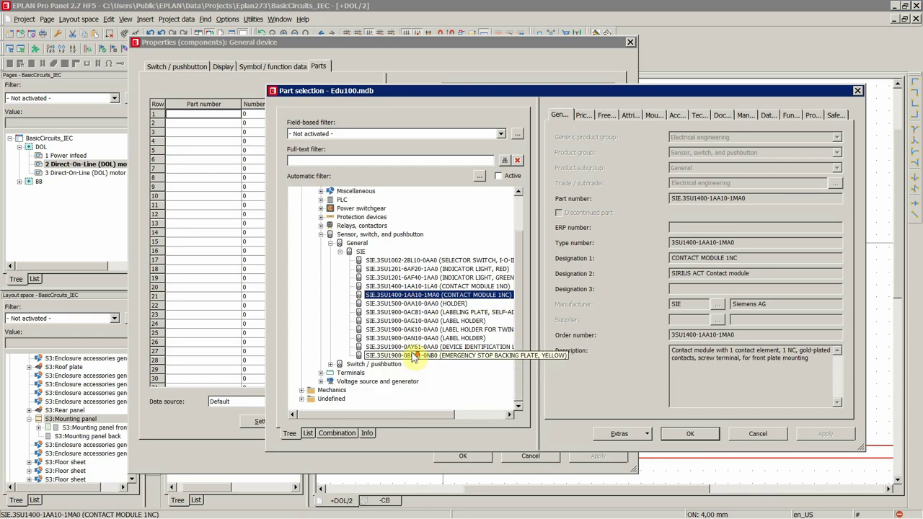
{"action": "left_click", "coordinate": [382, 364]}
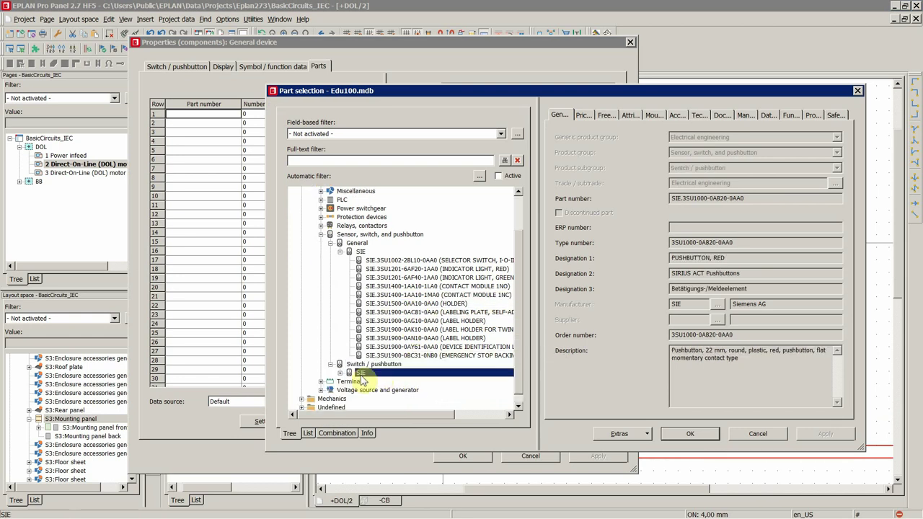
{"action": "double_click", "coordinate": [362, 374]}
{"action": "left_click", "coordinate": [465, 373]}
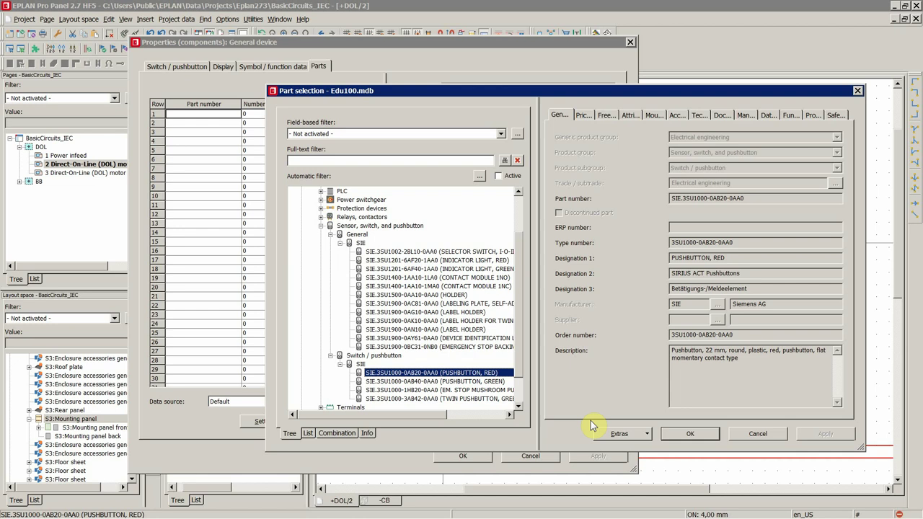
{"action": "left_click", "coordinate": [692, 432]}
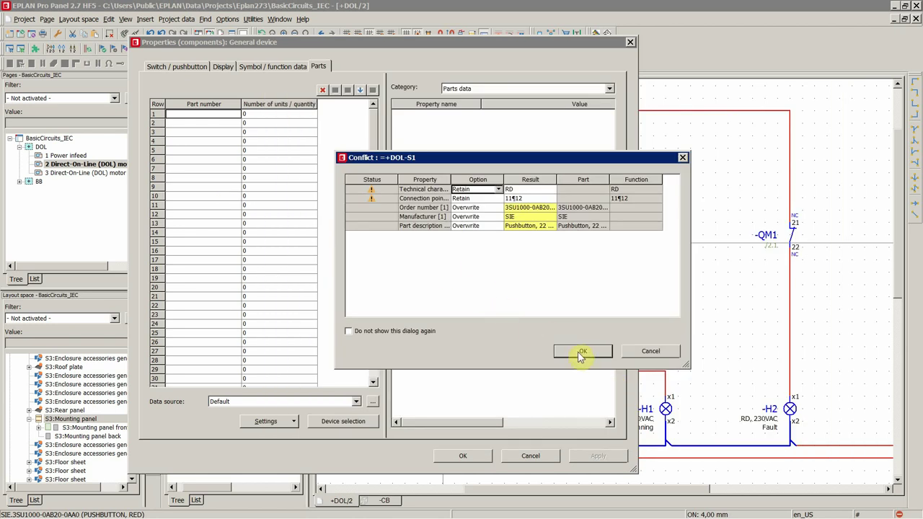
Resolve the conflict by setting Connection point to Overwrite and accept it
{"action": "left_click", "coordinate": [465, 198]}
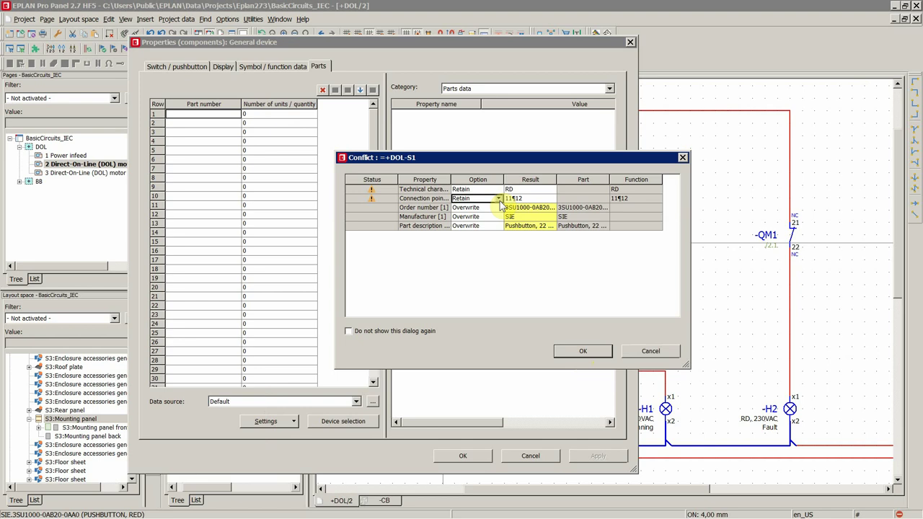
{"action": "left_click", "coordinate": [498, 199]}
{"action": "left_click", "coordinate": [461, 216]}
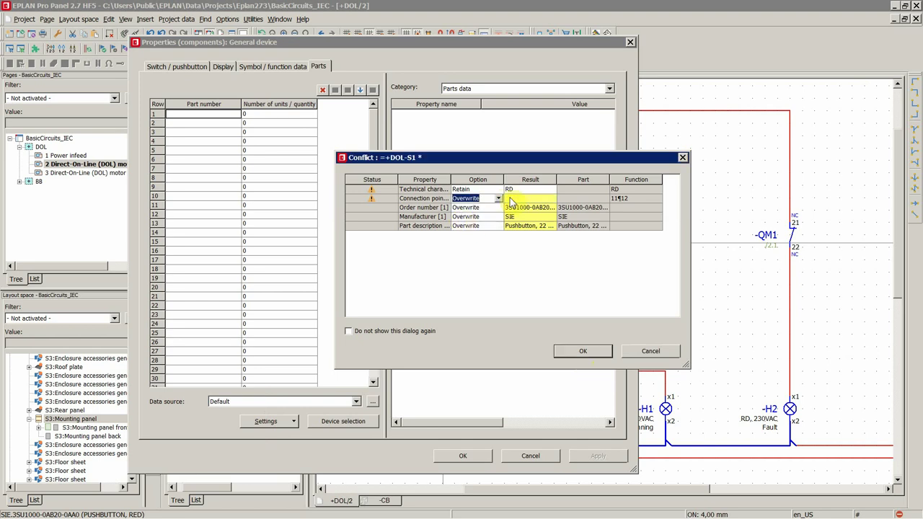
{"action": "left_click", "coordinate": [583, 352]}
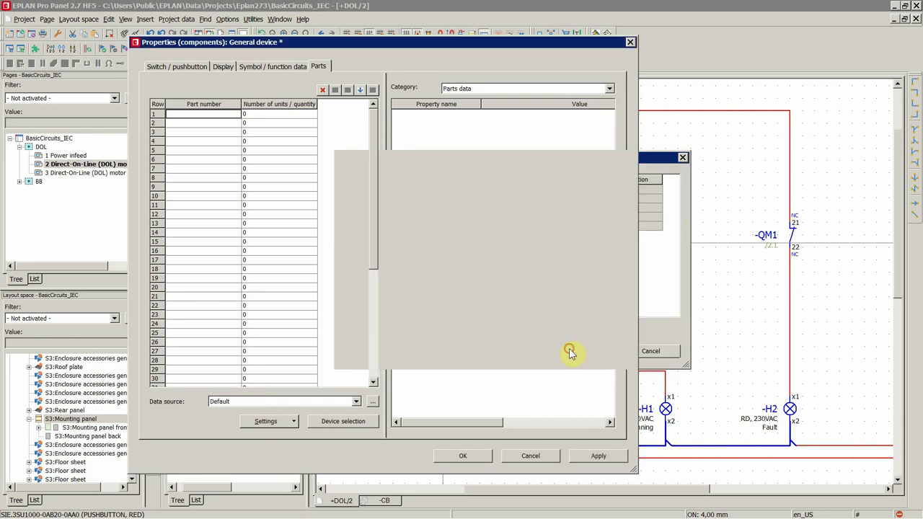
{"action": "left_click", "coordinate": [236, 123]}
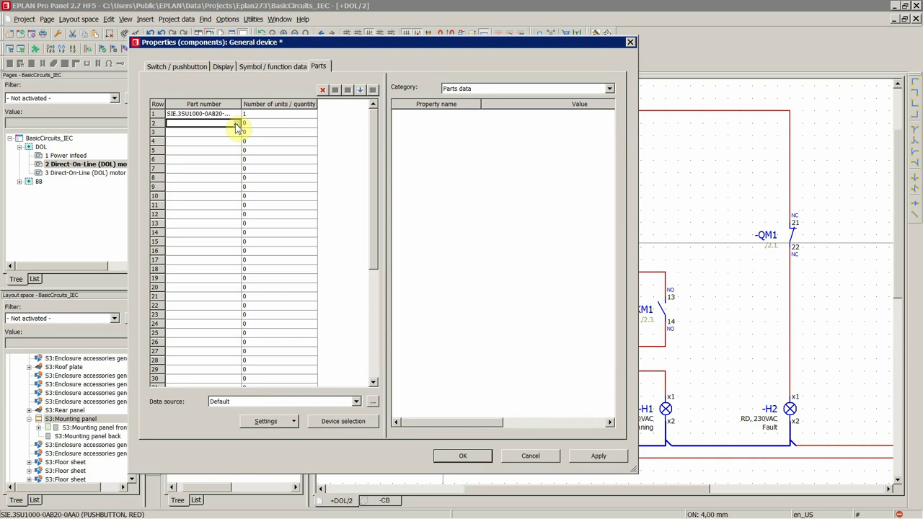
Add the Siemens HOLDER part to S1 in parts row 2
{"action": "left_click", "coordinate": [238, 124]}
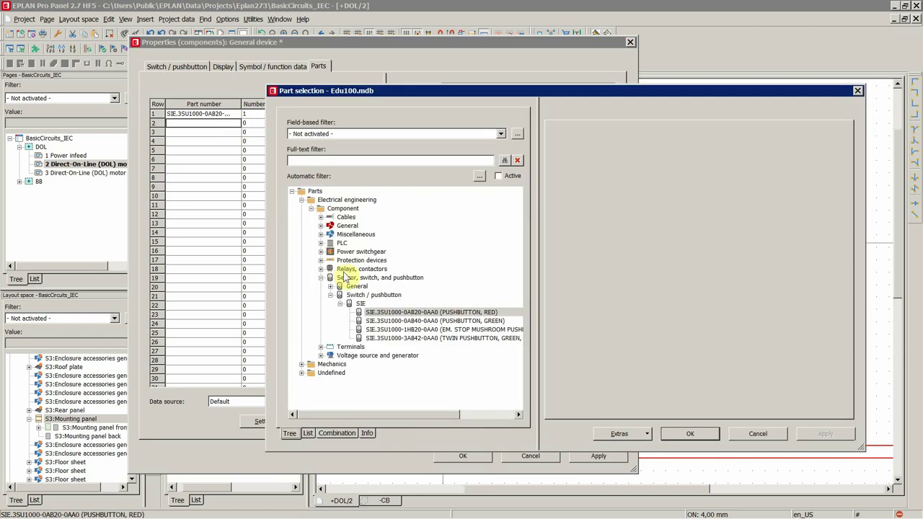
{"action": "double_click", "coordinate": [357, 286]}
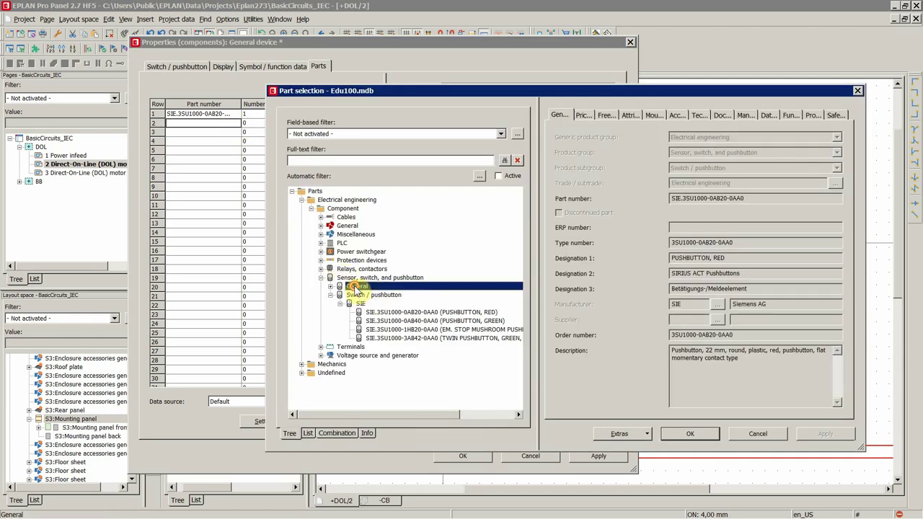
{"action": "double_click", "coordinate": [361, 295]}
{"action": "left_click", "coordinate": [416, 347]}
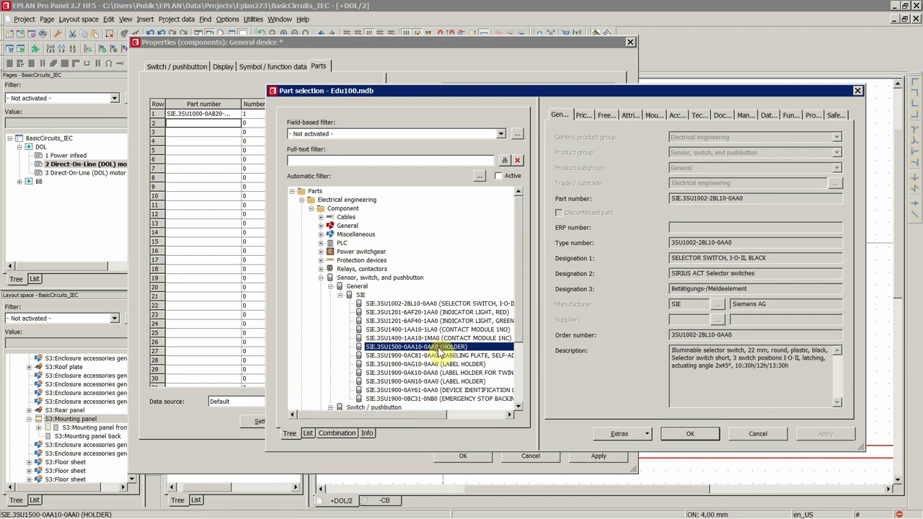
{"action": "left_click", "coordinate": [676, 435]}
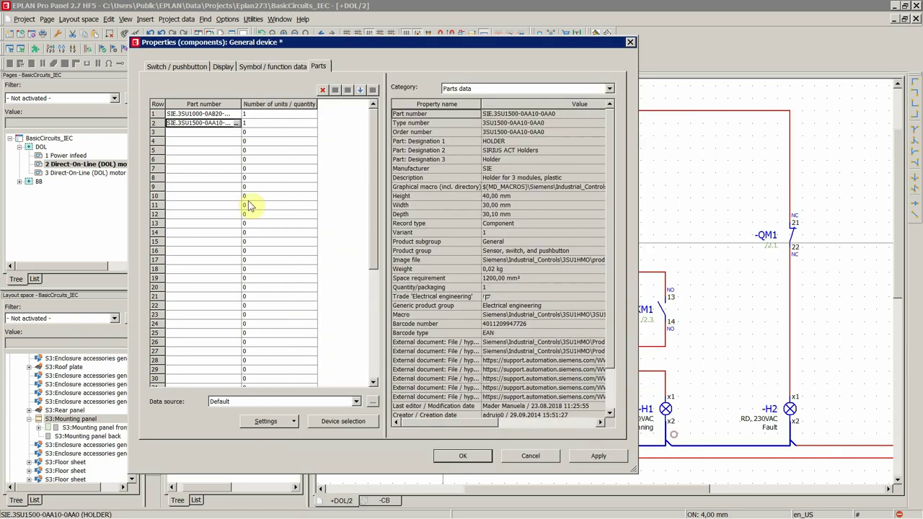
Add CONTACT MODULE 1NC to S1 in row 3 and save its properties
{"action": "left_click", "coordinate": [236, 134]}
{"action": "left_click", "coordinate": [236, 133]}
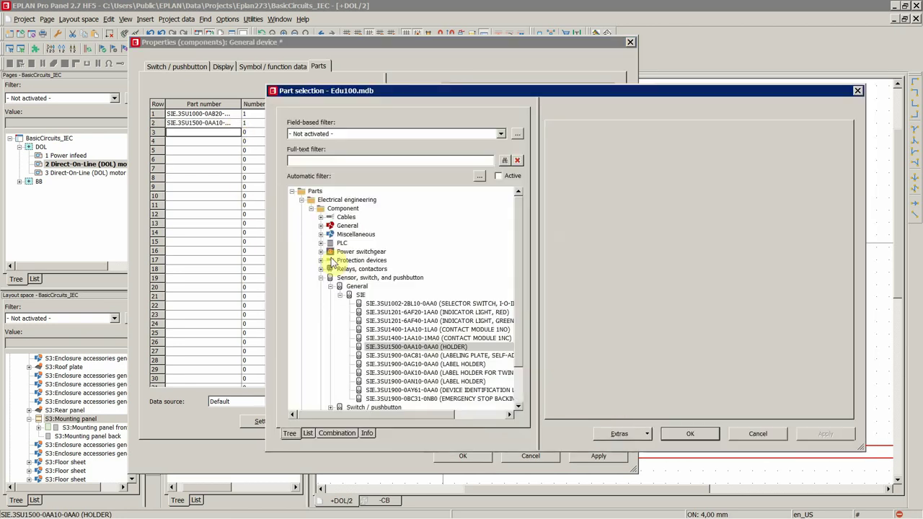
{"action": "left_click", "coordinate": [466, 338]}
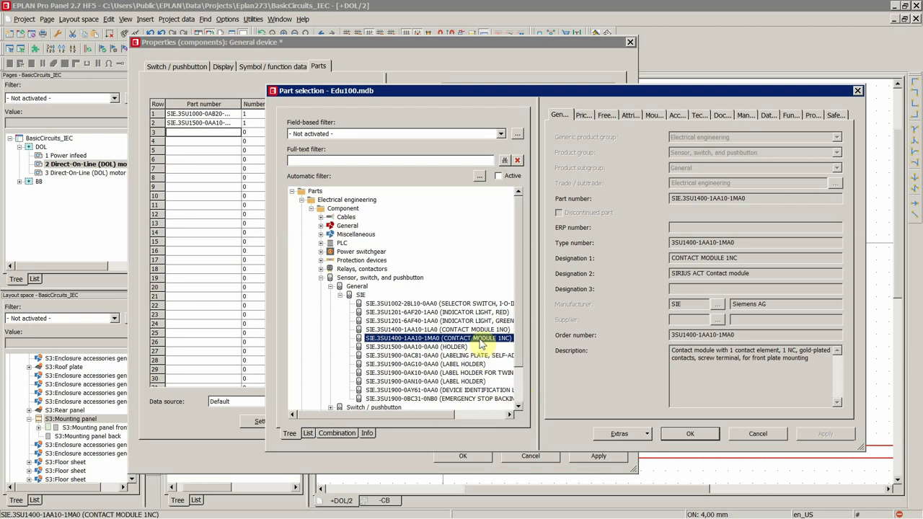
{"action": "left_click", "coordinate": [689, 434]}
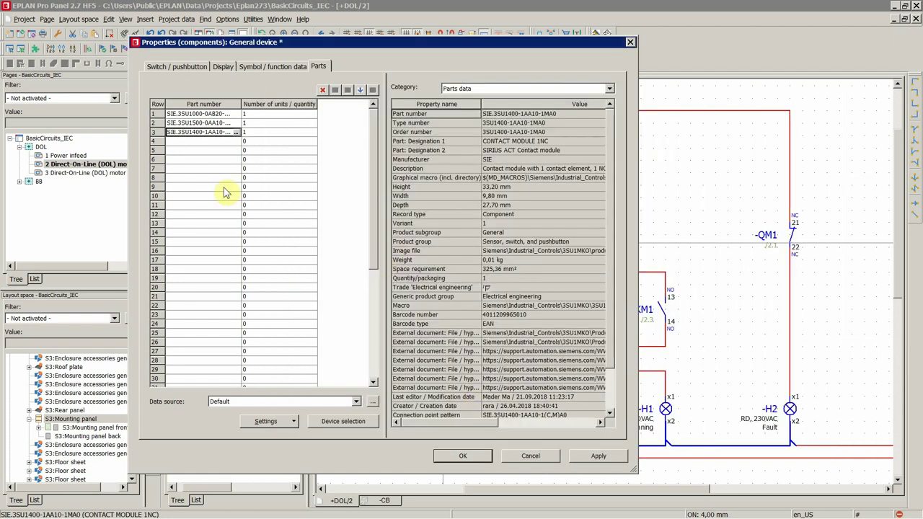
{"action": "left_click", "coordinate": [211, 123]}
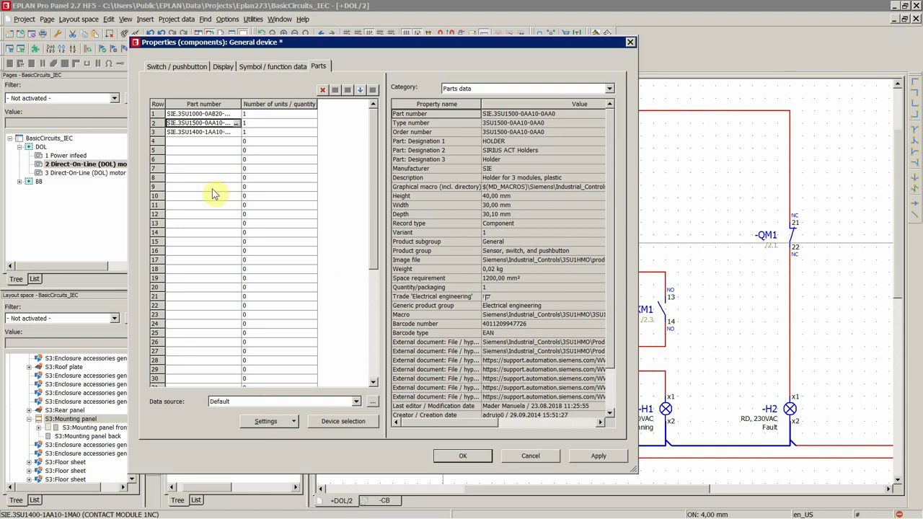
{"action": "left_click", "coordinate": [462, 455]}
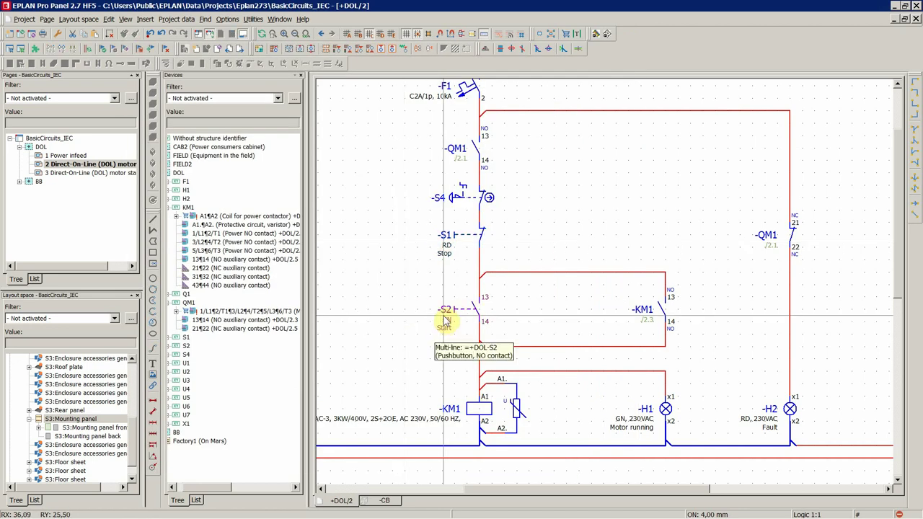
Assign the Siemens green pushbutton as S2's first part
{"action": "double_click", "coordinate": [445, 312]}
{"action": "left_click", "coordinate": [235, 114]}
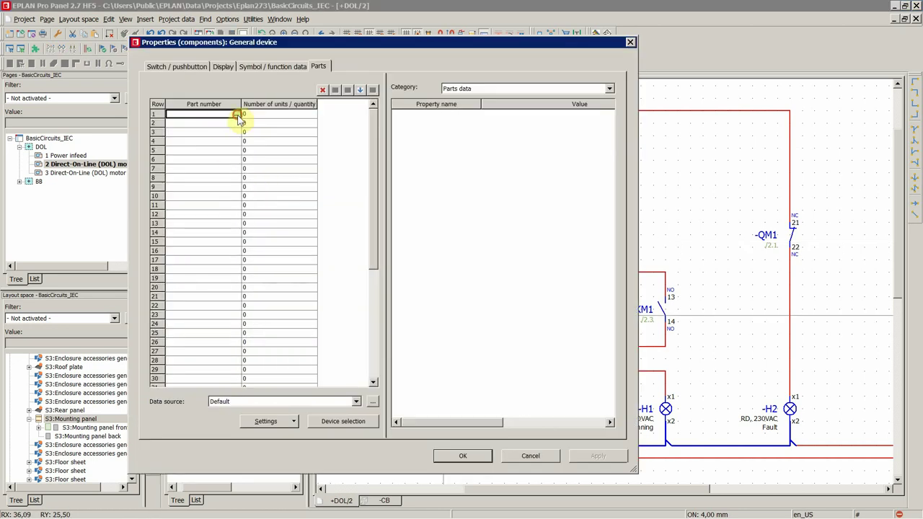
{"action": "left_click", "coordinate": [411, 381]}
{"action": "scroll", "coordinate": [412, 389], "scroll_direction": "down", "scroll_amount": 2}
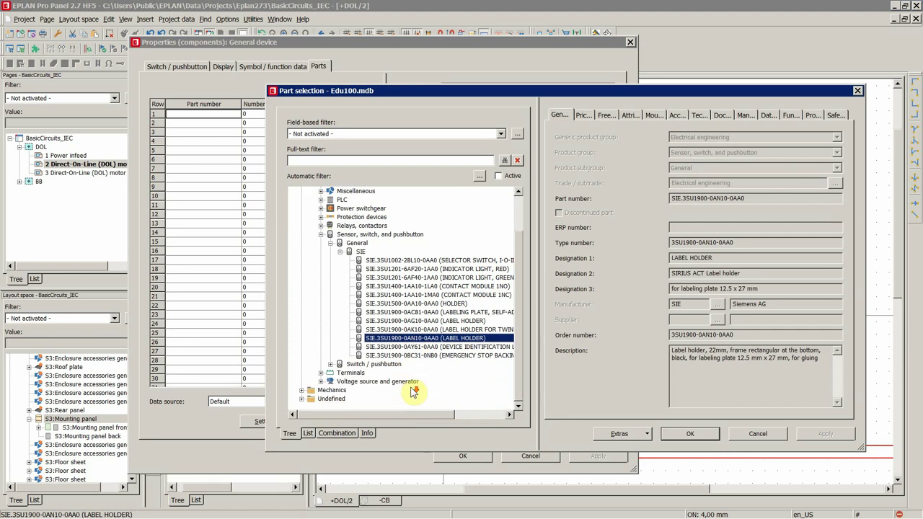
{"action": "double_click", "coordinate": [374, 364]}
{"action": "left_click", "coordinate": [349, 373]}
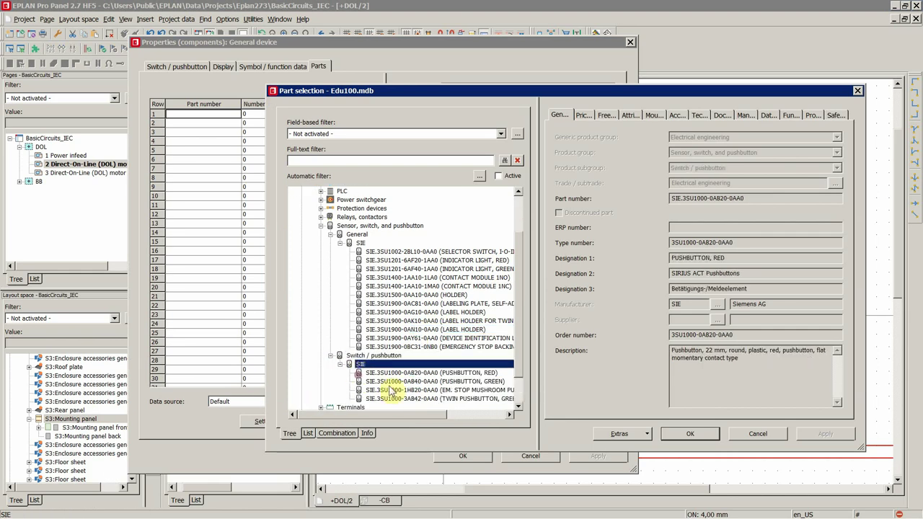
{"action": "double_click", "coordinate": [476, 384]}
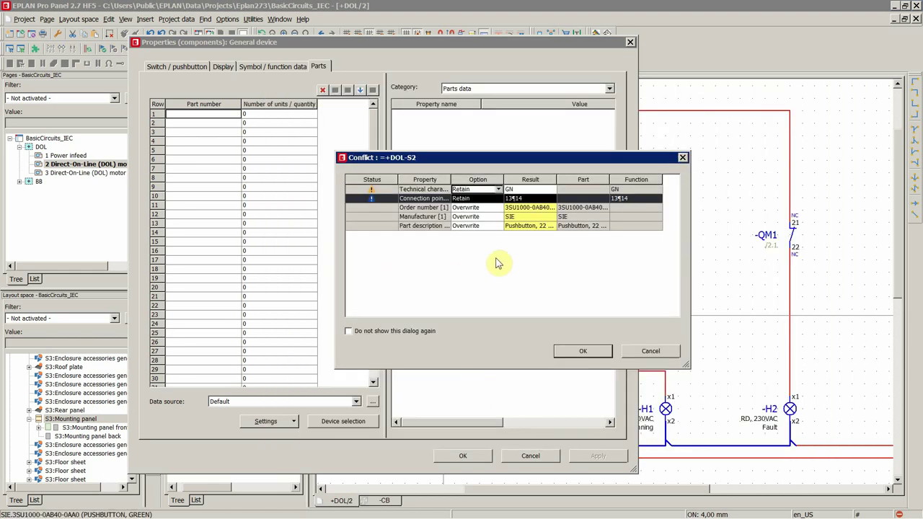
Set the connection point conflict to Overwrite and accept it
{"action": "left_click", "coordinate": [512, 198]}
{"action": "left_click", "coordinate": [476, 198]}
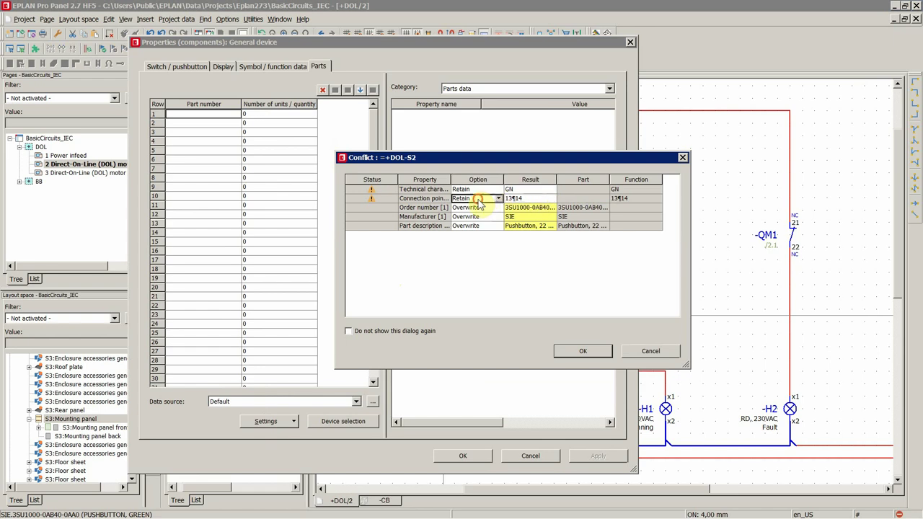
{"action": "left_click", "coordinate": [498, 198]}
{"action": "left_click", "coordinate": [474, 216]}
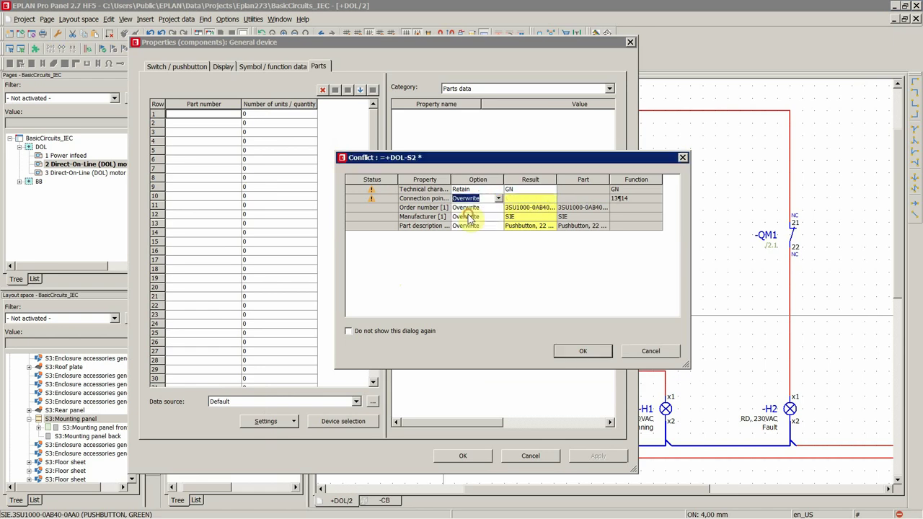
Add the Siemens HOLDER in row 2 and CONTACT MODULE 1NO in row 3, then save S2
{"action": "left_click", "coordinate": [566, 352]}
{"action": "left_click", "coordinate": [215, 123]}
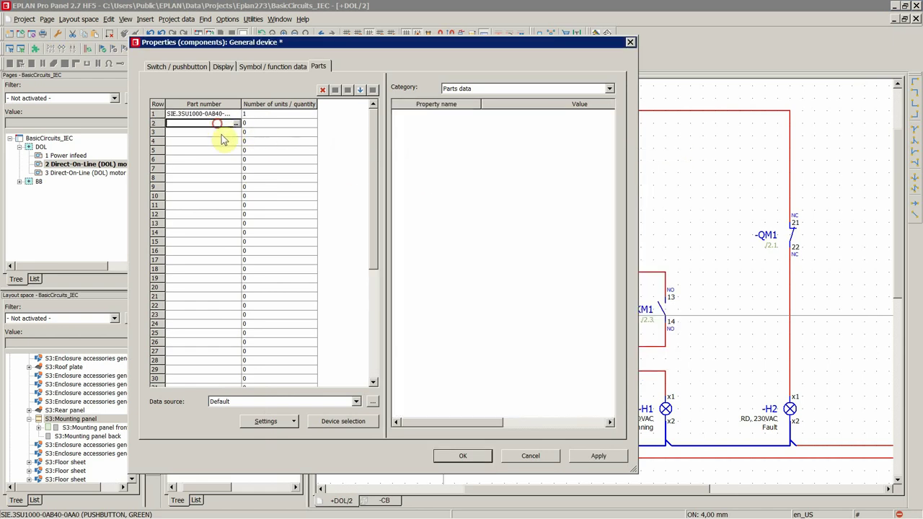
{"action": "type", "text": "SIE.3SU1500-0AA10-0AA0"}
{"action": "left_click", "coordinate": [237, 133]}
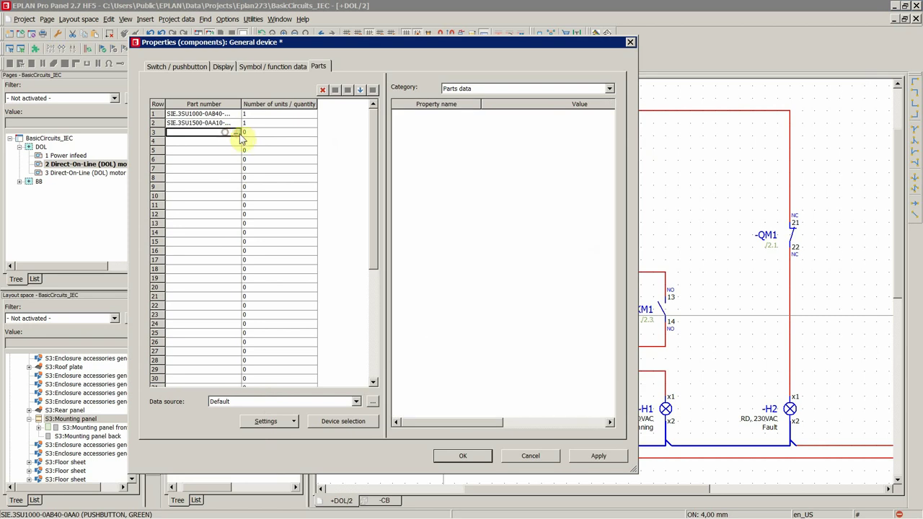
{"action": "left_click", "coordinate": [237, 132]}
{"action": "left_click", "coordinate": [426, 320]}
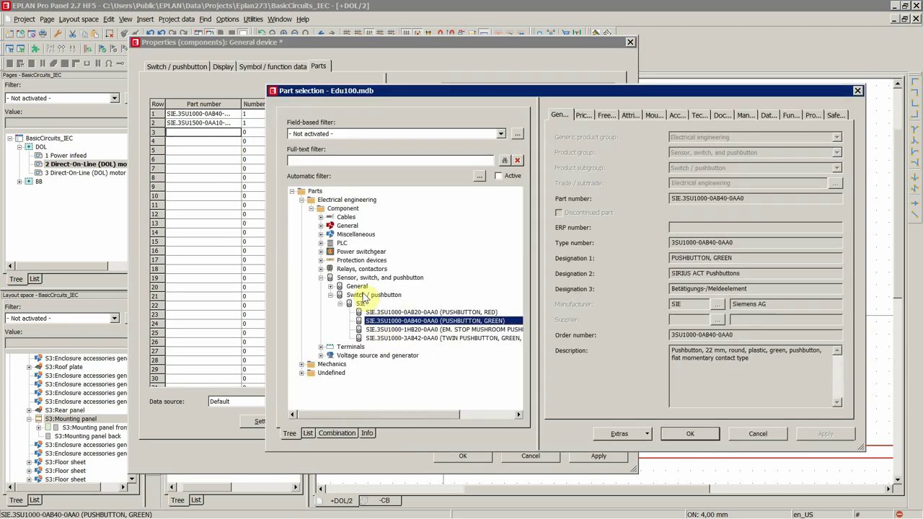
{"action": "left_click", "coordinate": [358, 287]}
{"action": "double_click", "coordinate": [361, 295]}
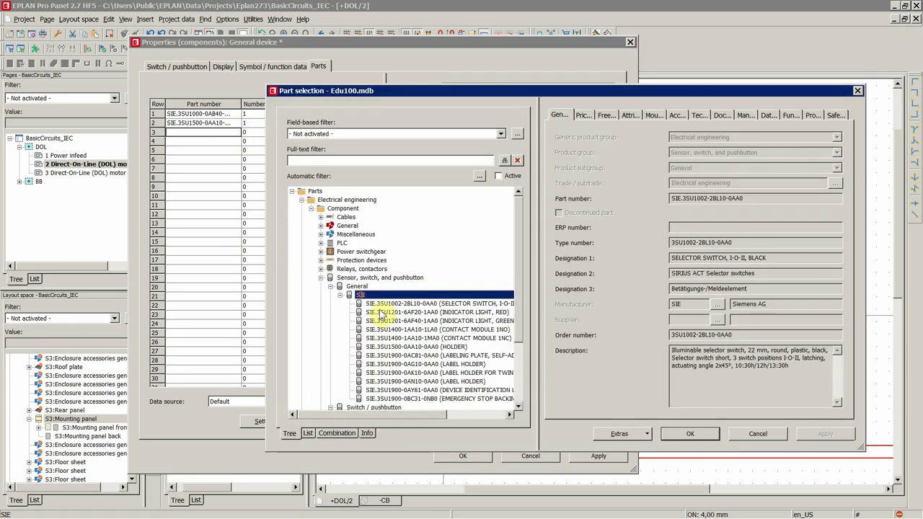
{"action": "left_click", "coordinate": [453, 329]}
{"action": "left_click", "coordinate": [674, 433]}
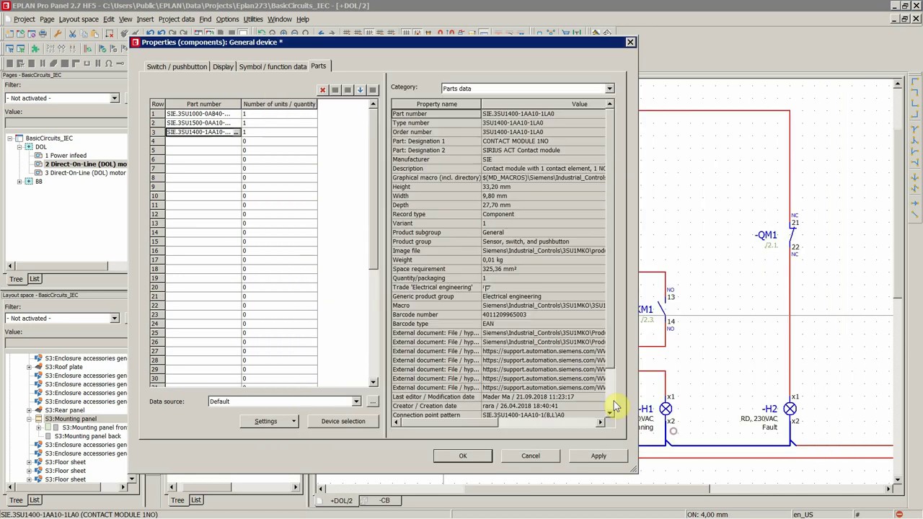
{"action": "left_click", "coordinate": [463, 456]}
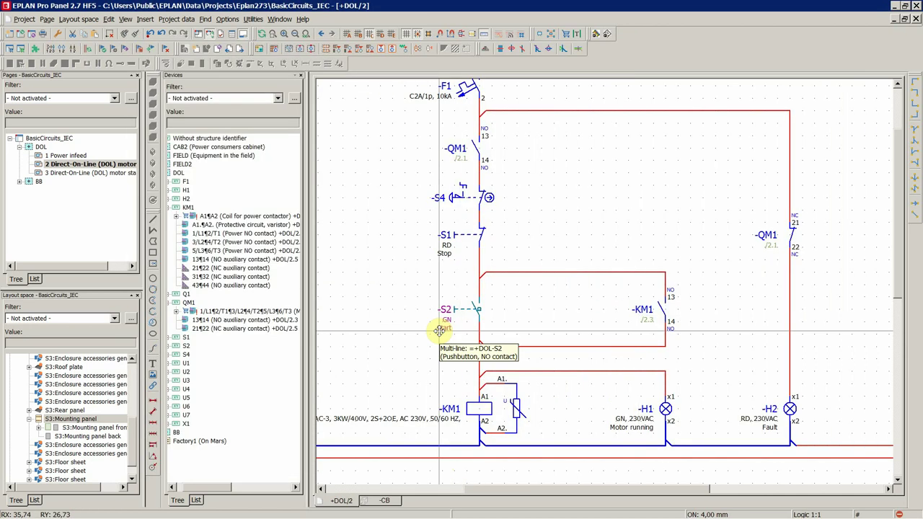
Open pilot light H1's properties and browse the parts catalogue for its part number
{"action": "scroll", "coordinate": [524, 270], "scroll_direction": "down", "scroll_amount": 2}
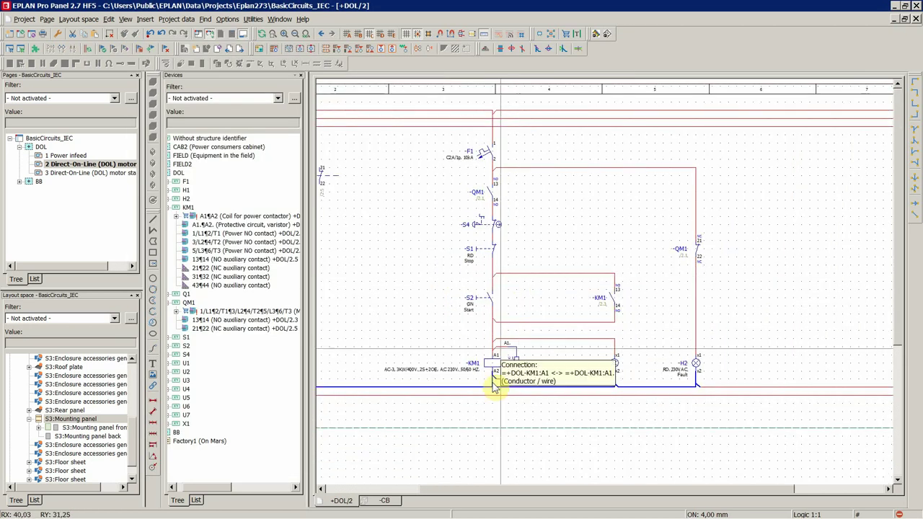
{"action": "scroll", "coordinate": [495, 375], "scroll_direction": "down", "scroll_amount": 1}
{"action": "scroll", "coordinate": [710, 386], "scroll_direction": "up", "scroll_amount": 1}
{"action": "scroll", "coordinate": [721, 385], "scroll_direction": "up", "scroll_amount": 1}
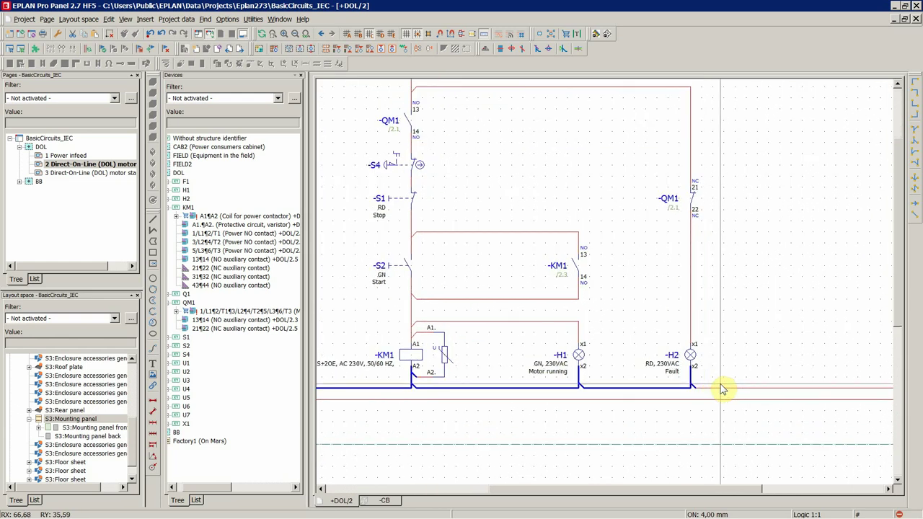
{"action": "scroll", "coordinate": [537, 364], "scroll_direction": "down", "scroll_amount": 1}
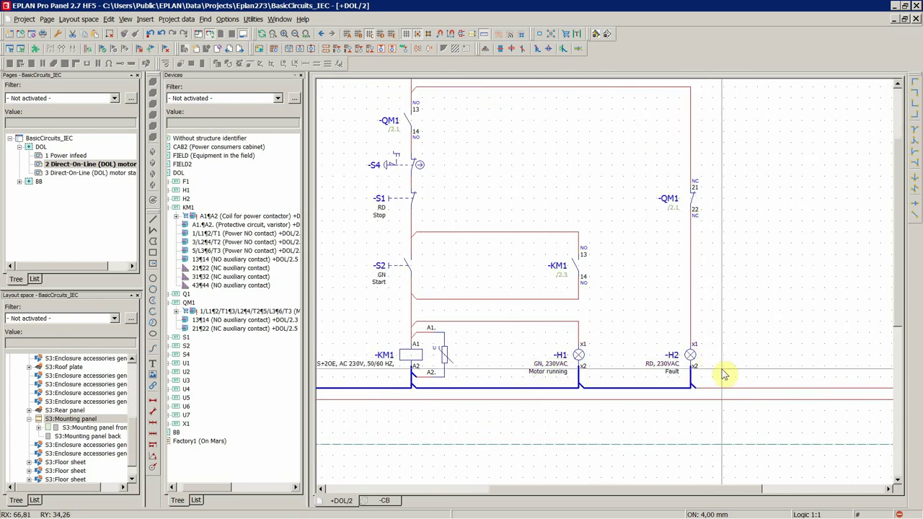
{"action": "double_click", "coordinate": [557, 355]}
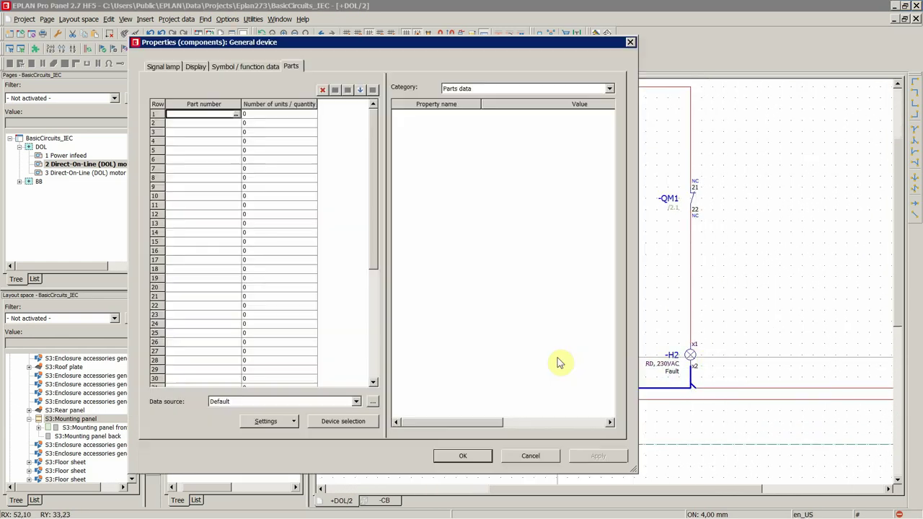
{"action": "left_click", "coordinate": [236, 114]}
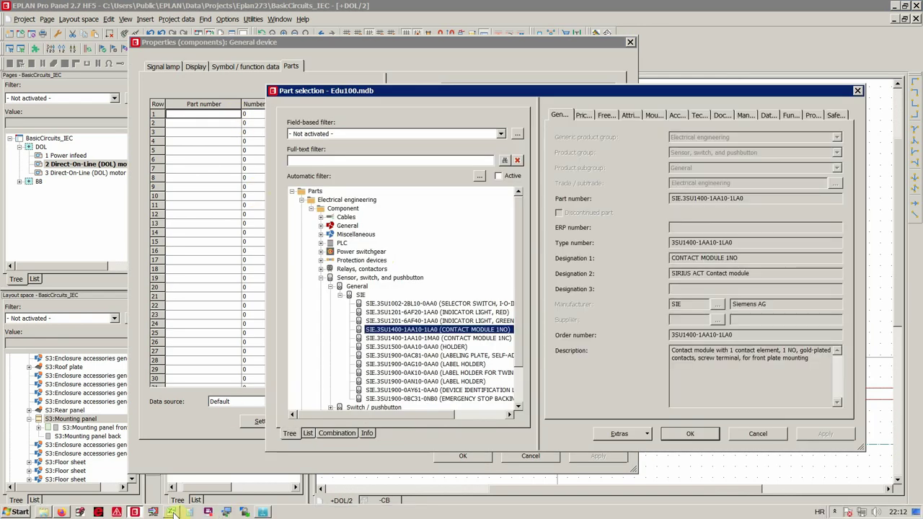
Check the Siemens 3SU part numbers for Befehlsstelle D and E in the Excel product list
{"action": "left_click", "coordinate": [173, 512]}
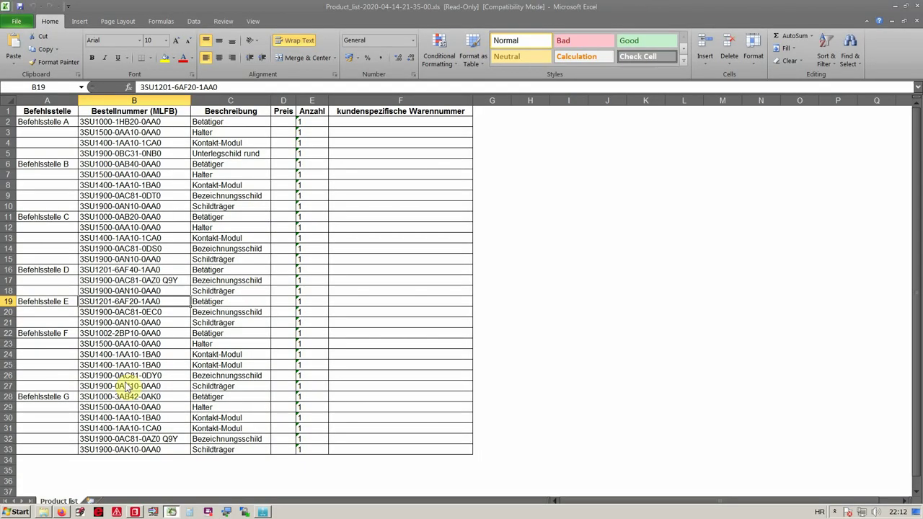
{"action": "left_click", "coordinate": [127, 270]}
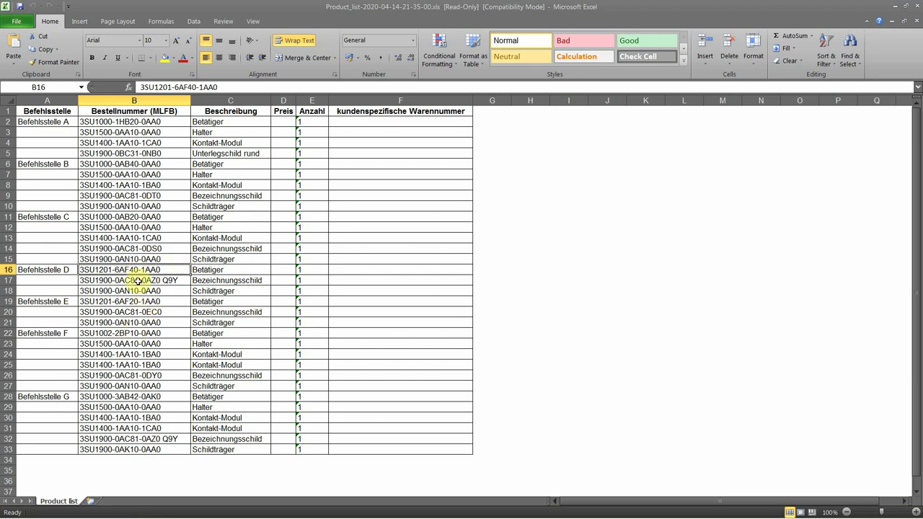
{"action": "left_click_drag", "start_coordinate": [230, 284], "coordinate": [234, 302]}
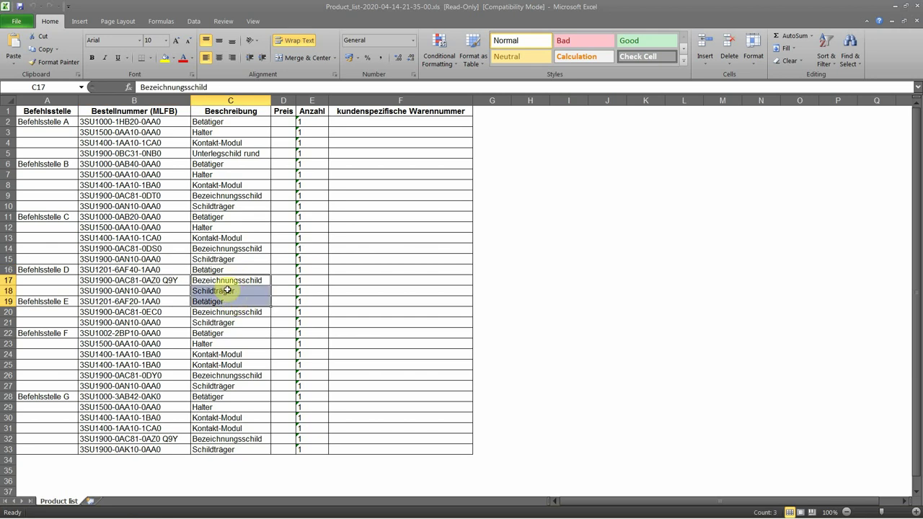
{"action": "left_click_drag", "start_coordinate": [235, 303], "coordinate": [211, 292]}
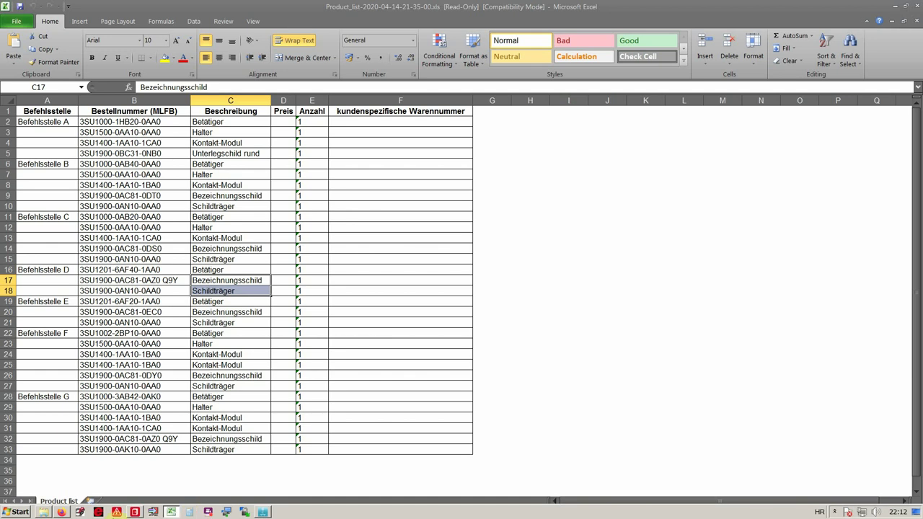
{"action": "mouse_move", "coordinate": [135, 512]}
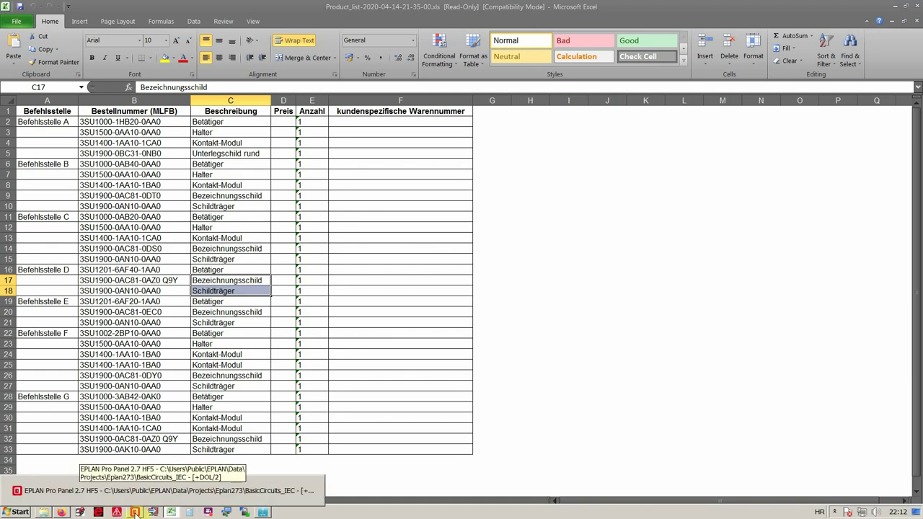
Pick Siemens green indicator light 3SU1201-6AF40-1AA0 for H1 from Sensor, switch, and pushbutton > General > SIE
{"action": "left_click", "coordinate": [166, 490]}
{"action": "double_click", "coordinate": [561, 364]}
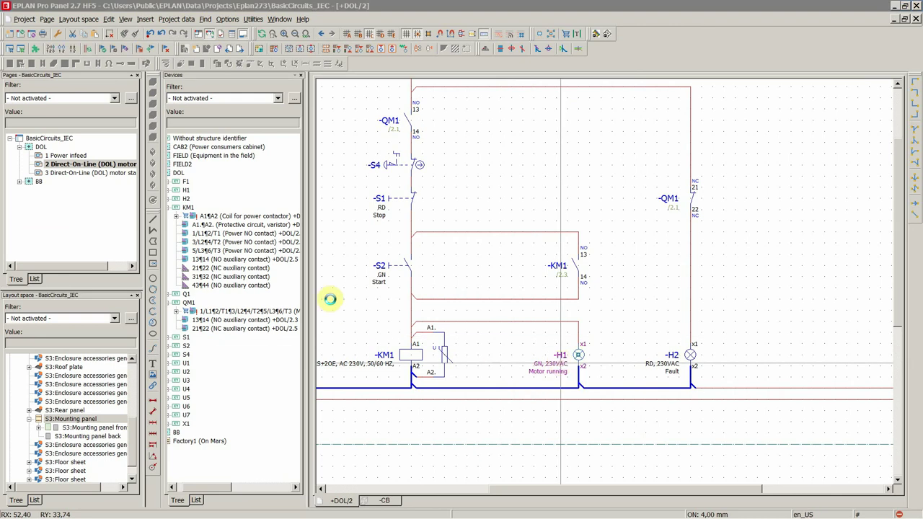
{"action": "left_click", "coordinate": [237, 115]}
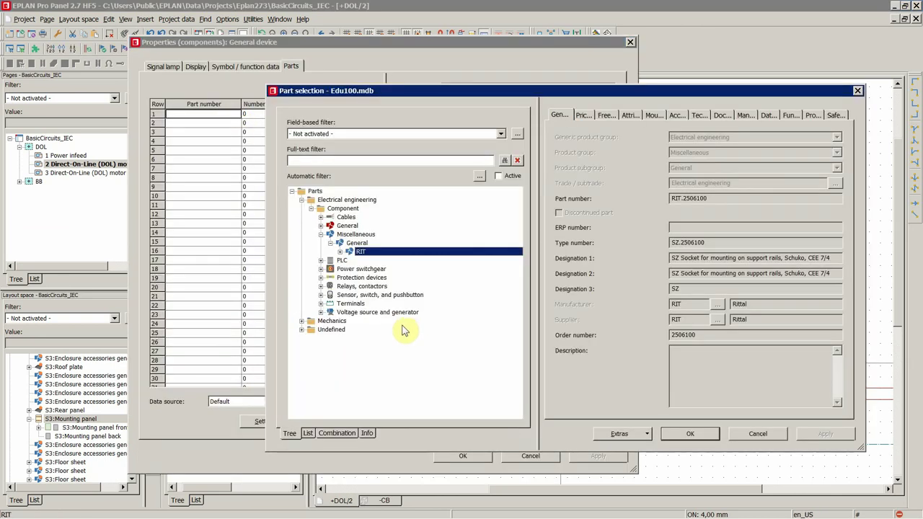
{"action": "double_click", "coordinate": [380, 295]}
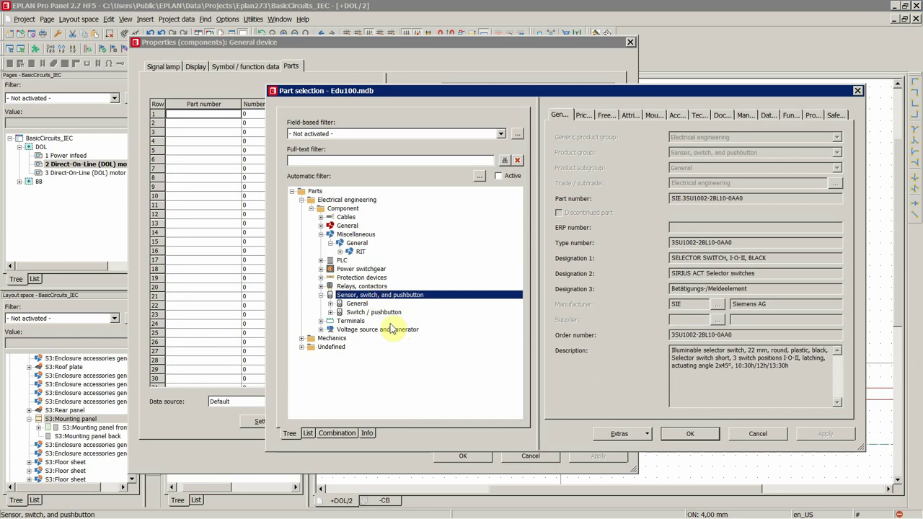
{"action": "double_click", "coordinate": [356, 303]}
{"action": "double_click", "coordinate": [359, 312]}
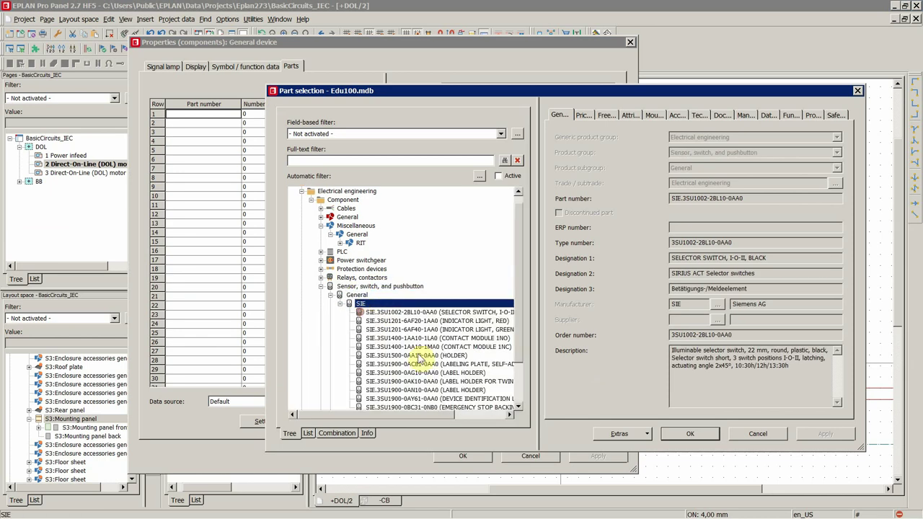
{"action": "left_click", "coordinate": [456, 331]}
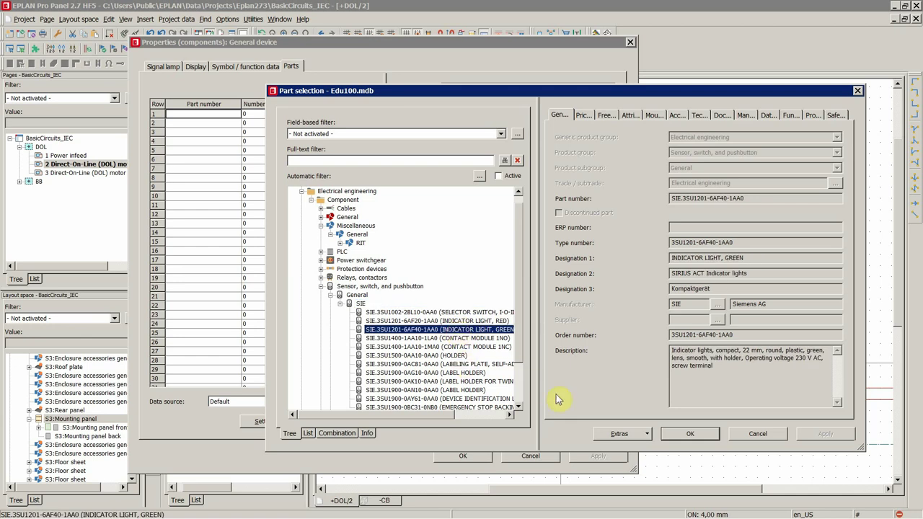
{"action": "left_click", "coordinate": [690, 434]}
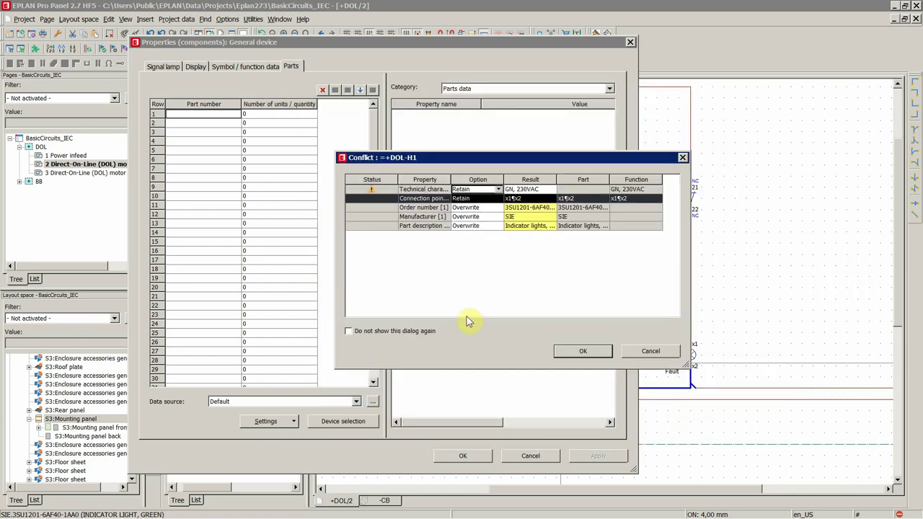
Overwrite H1's connection points with the part data and close its properties
{"action": "left_click", "coordinate": [476, 198]}
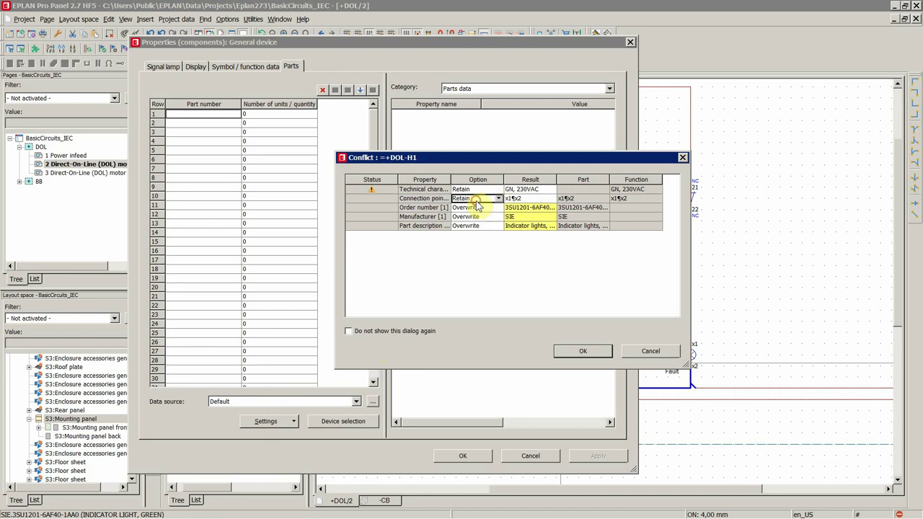
{"action": "left_click", "coordinate": [498, 198]}
{"action": "left_click", "coordinate": [465, 217]}
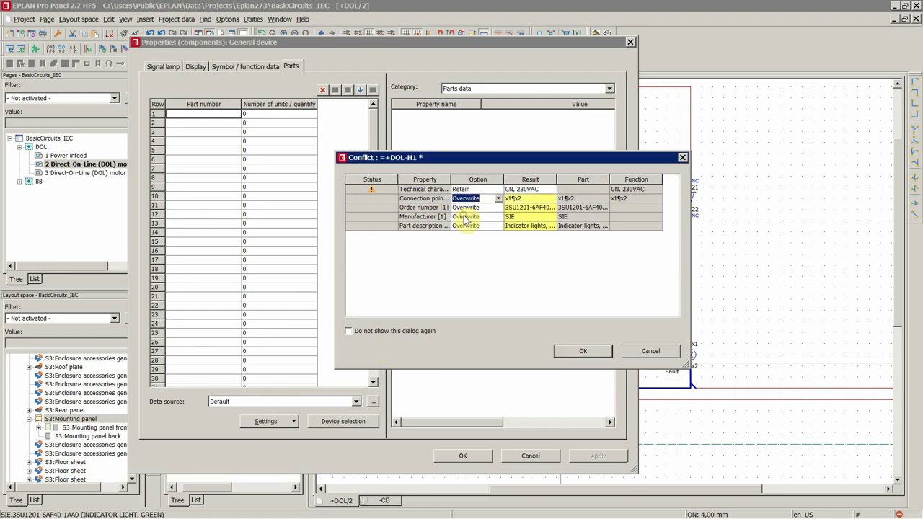
{"action": "left_click", "coordinate": [558, 353]}
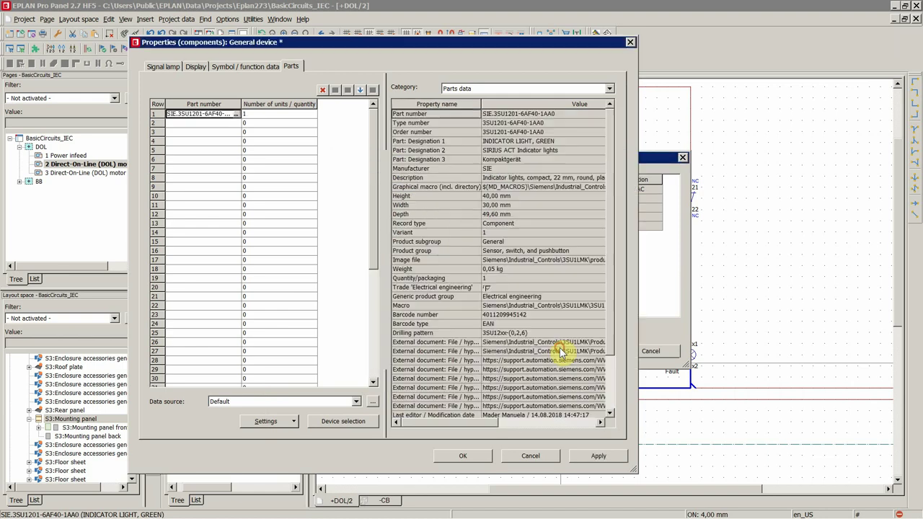
{"action": "left_click", "coordinate": [457, 457]}
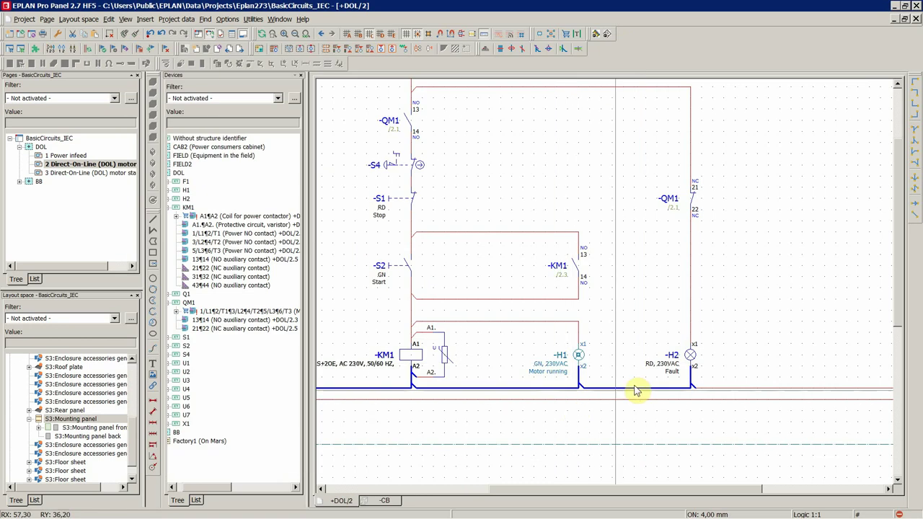
Pick Siemens red indicator light 3SU1201-6AF20-1AA0 as H2's part
{"action": "left_click", "coordinate": [660, 363]}
{"action": "double_click", "coordinate": [660, 363]}
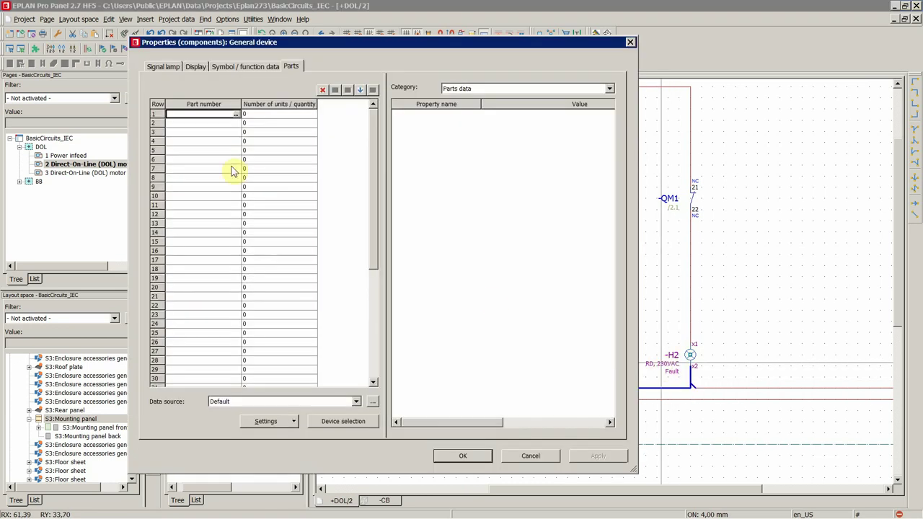
{"action": "left_click", "coordinate": [240, 114]}
{"action": "left_click", "coordinate": [418, 321]}
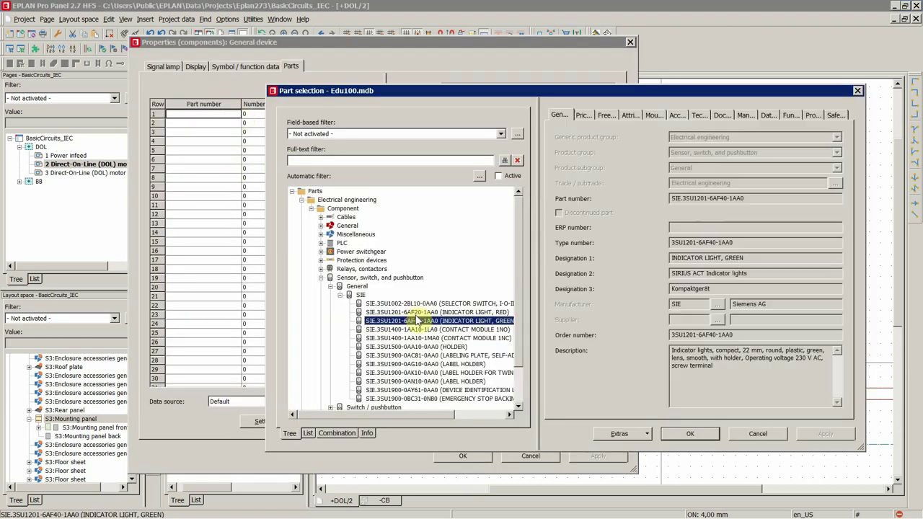
{"action": "left_click", "coordinate": [451, 312]}
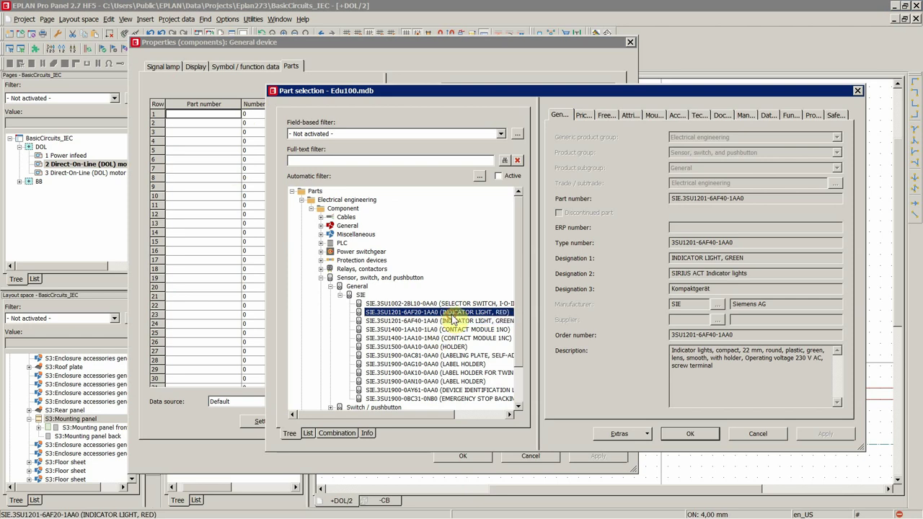
{"action": "left_click", "coordinate": [686, 436]}
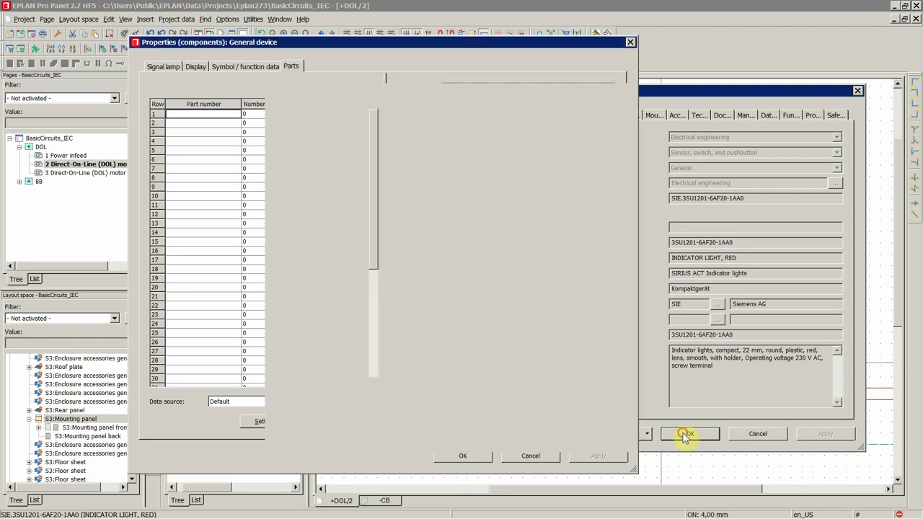
Overwrite H2's connection points with the part data and close its properties
{"action": "left_click", "coordinate": [480, 198]}
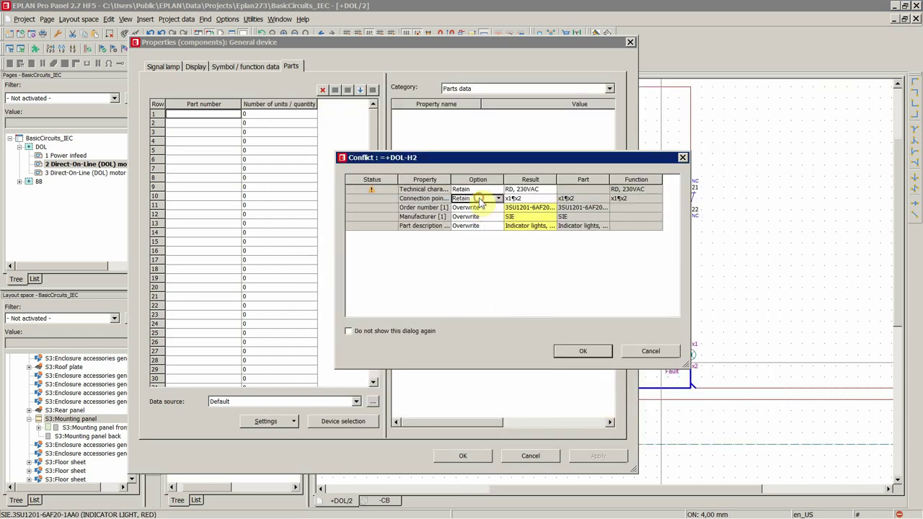
{"action": "left_click", "coordinate": [497, 198]}
{"action": "left_click", "coordinate": [472, 216]}
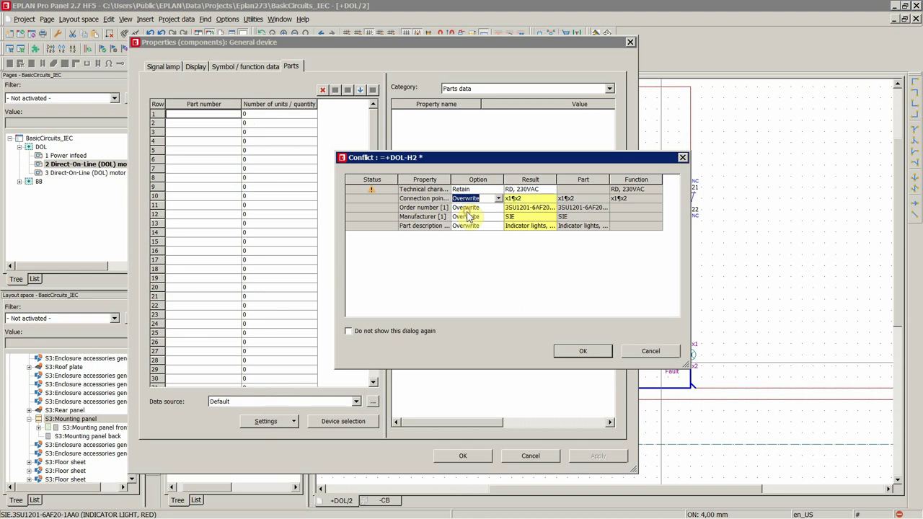
{"action": "left_click", "coordinate": [570, 354]}
{"action": "left_click", "coordinate": [464, 455]}
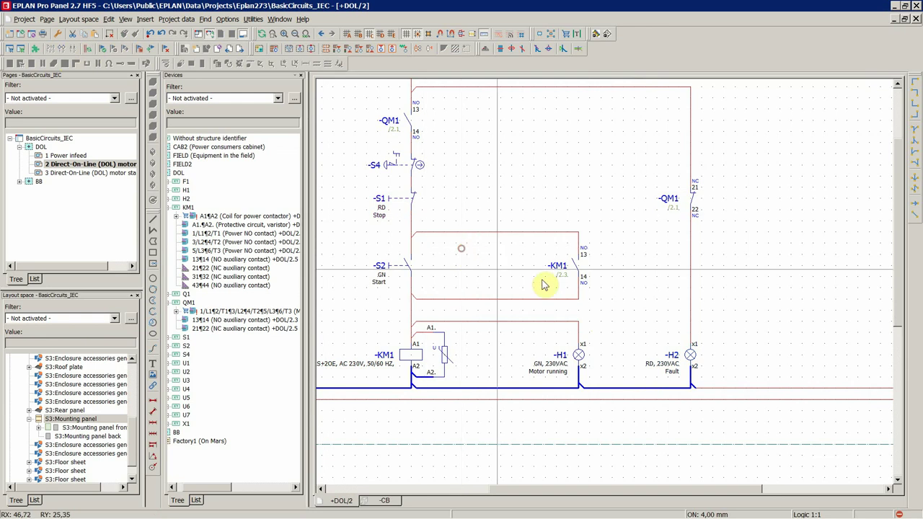
{"action": "scroll", "coordinate": [548, 277], "scroll_direction": "down", "scroll_amount": 3}
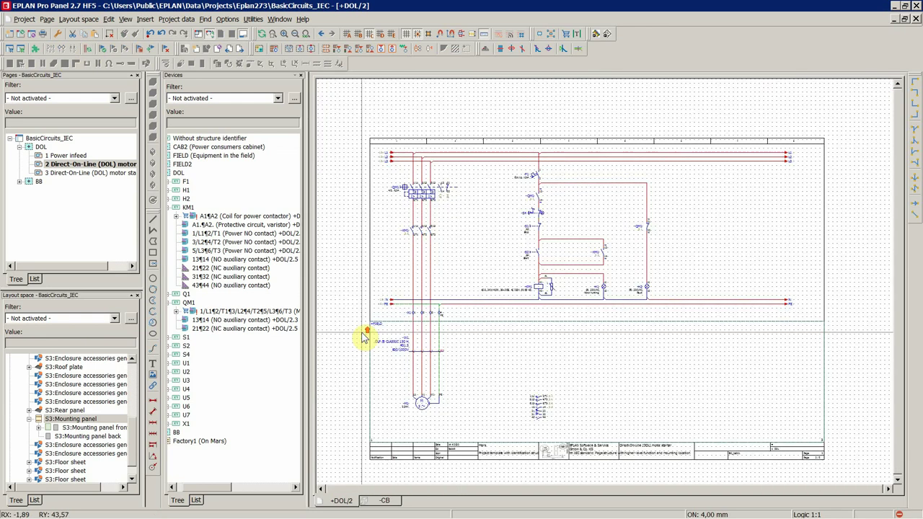
{"action": "scroll", "coordinate": [367, 391], "scroll_direction": "up", "scroll_amount": 1}
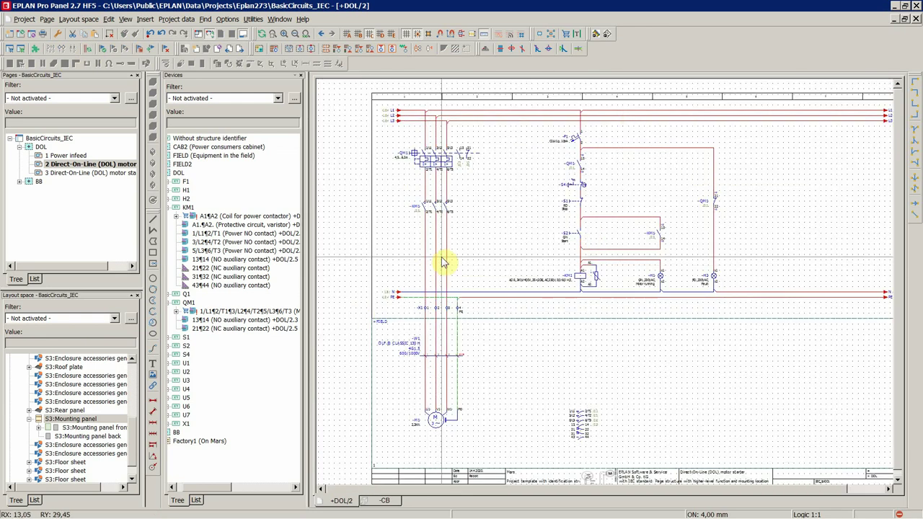